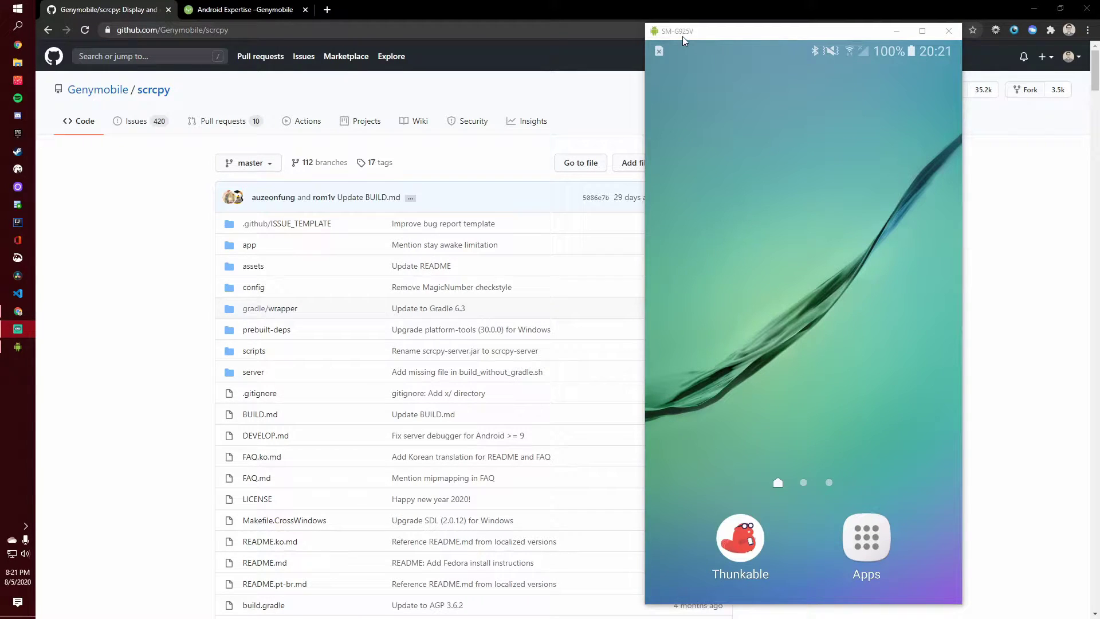
- Reposition the SM-G925V mirror window beside the GitHub scrcpy repository page
drag(703, 34, 664, 38)
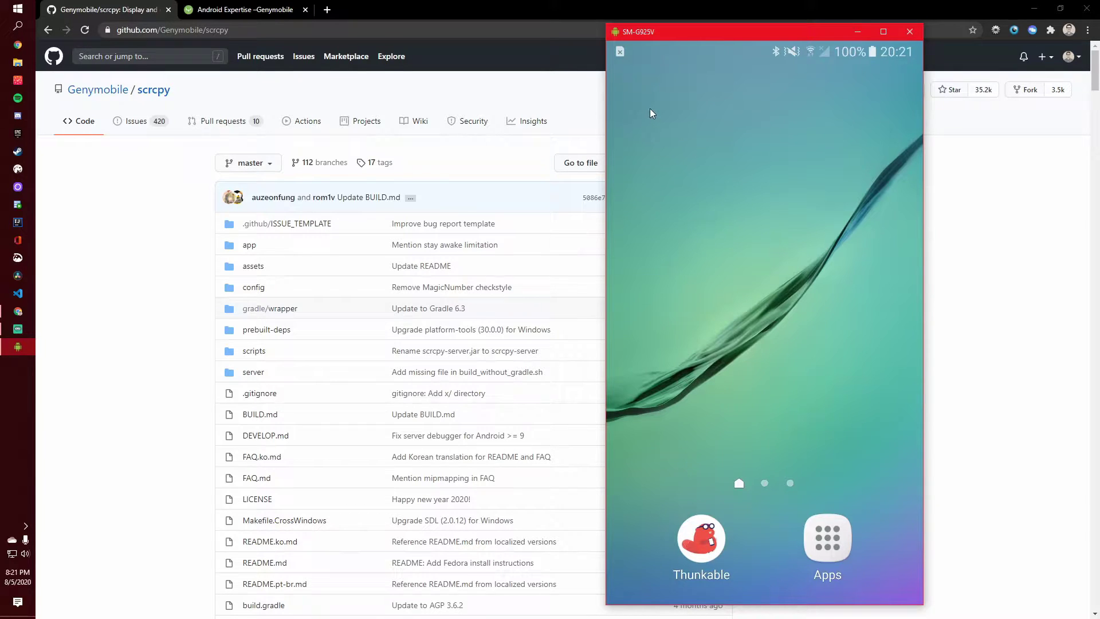
drag(198, 95, 127, 94)
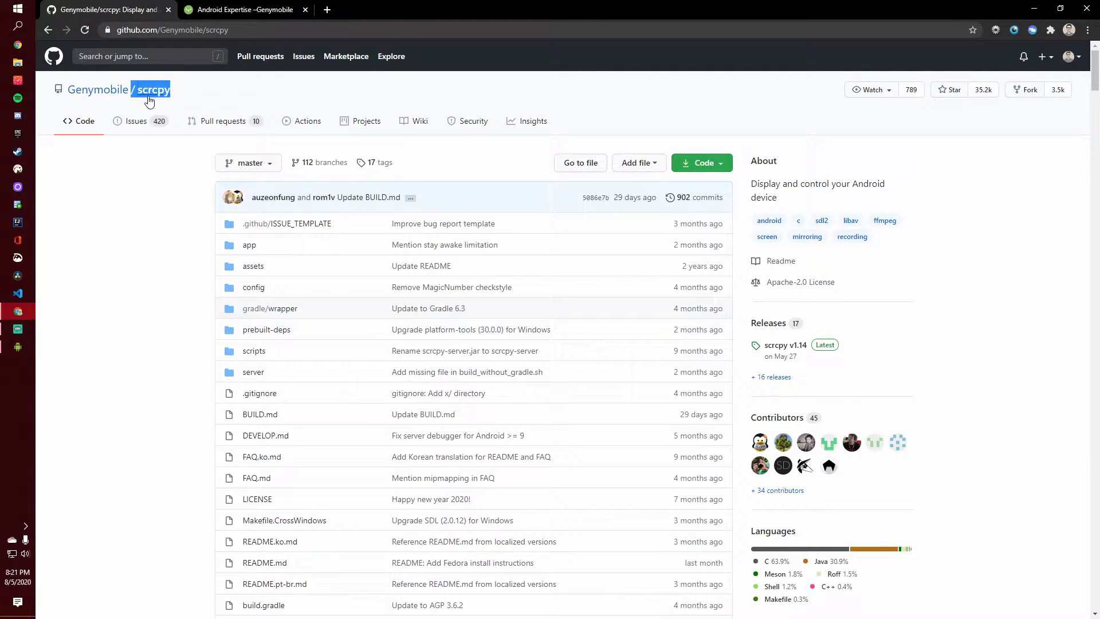
click(144, 103)
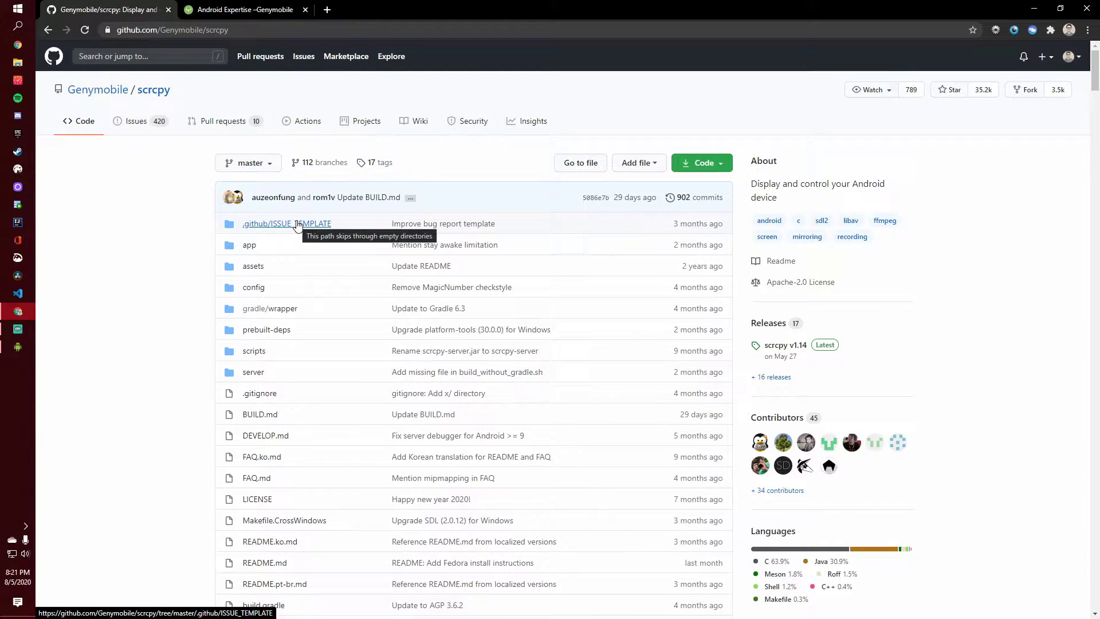
click(18, 347)
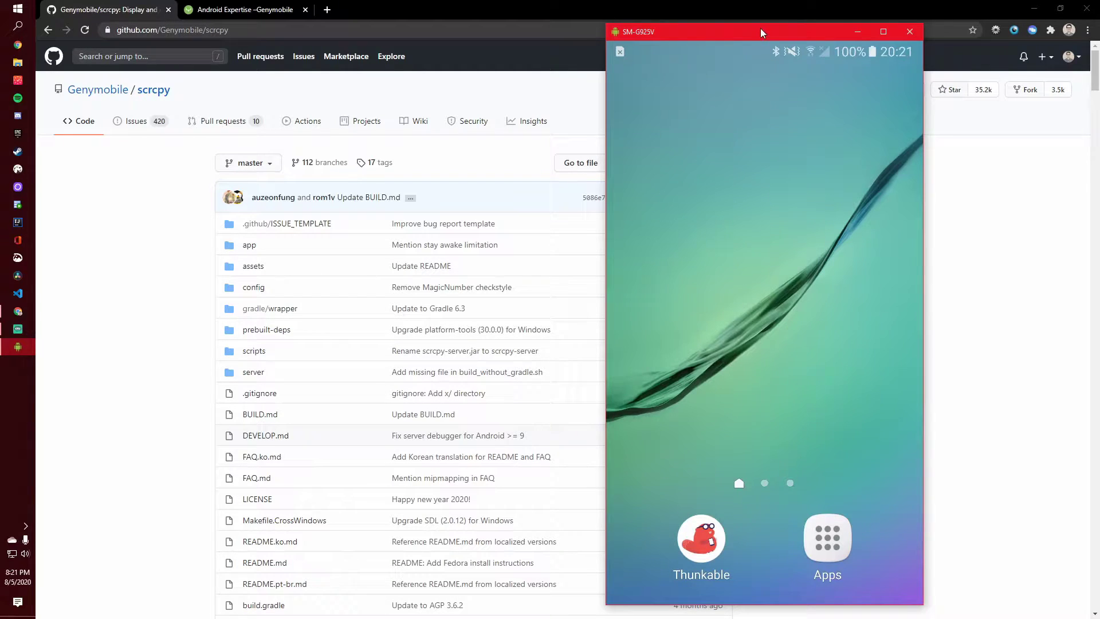
drag(764, 34, 779, 41)
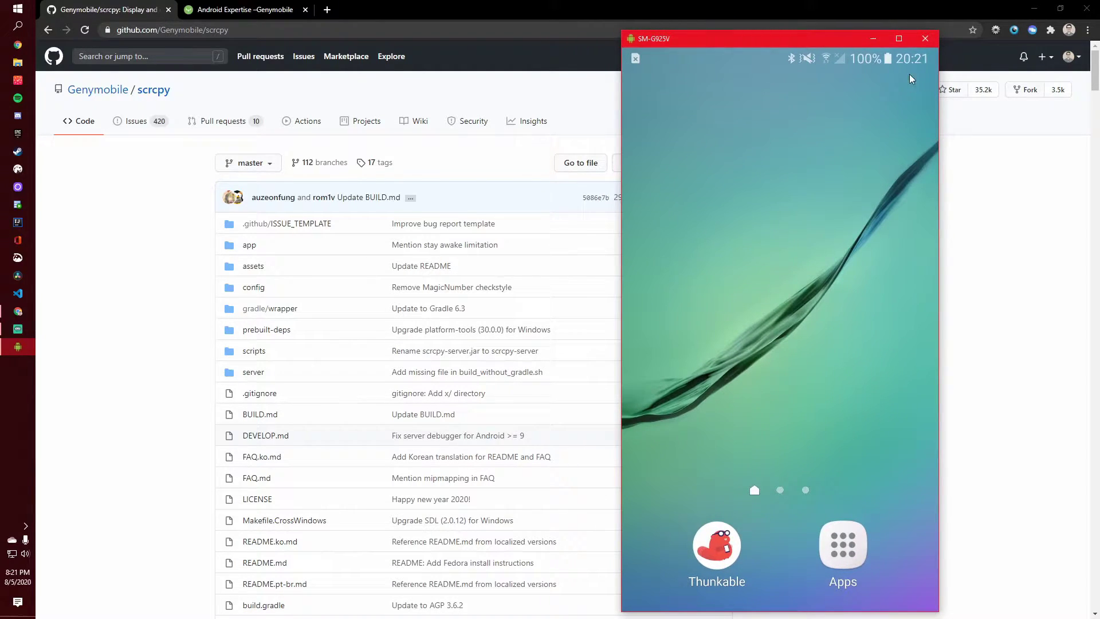
- Minimize the phone mirror window and begin scrolling down the scrcpy README
click(873, 38)
scroll(657, 341, down, 1)
scroll(657, 341, down, 10)
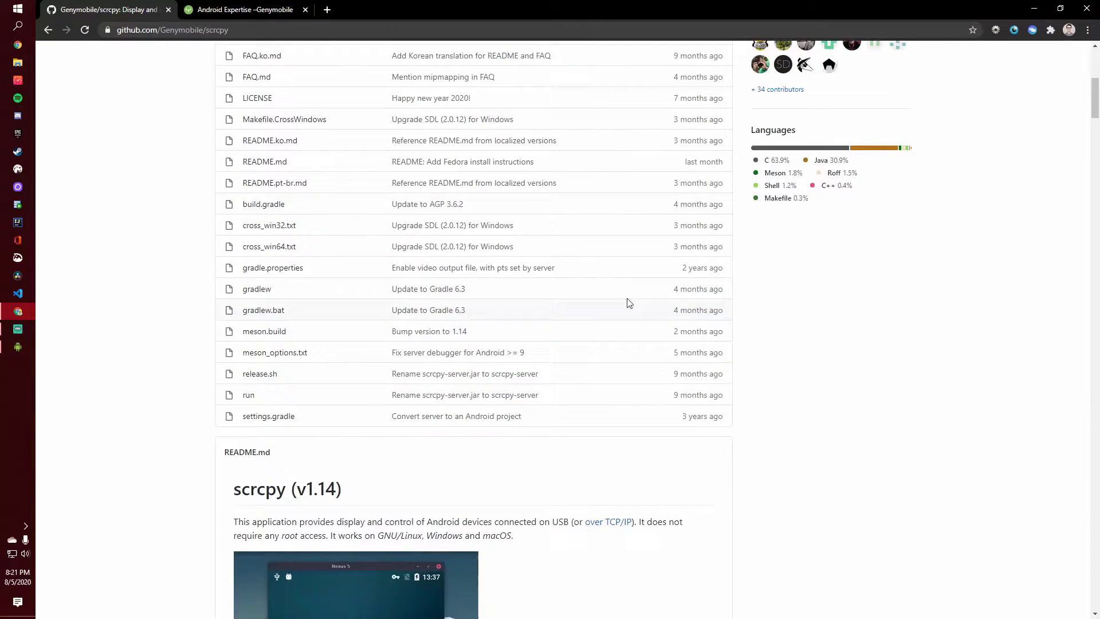
key(ctrl+a)
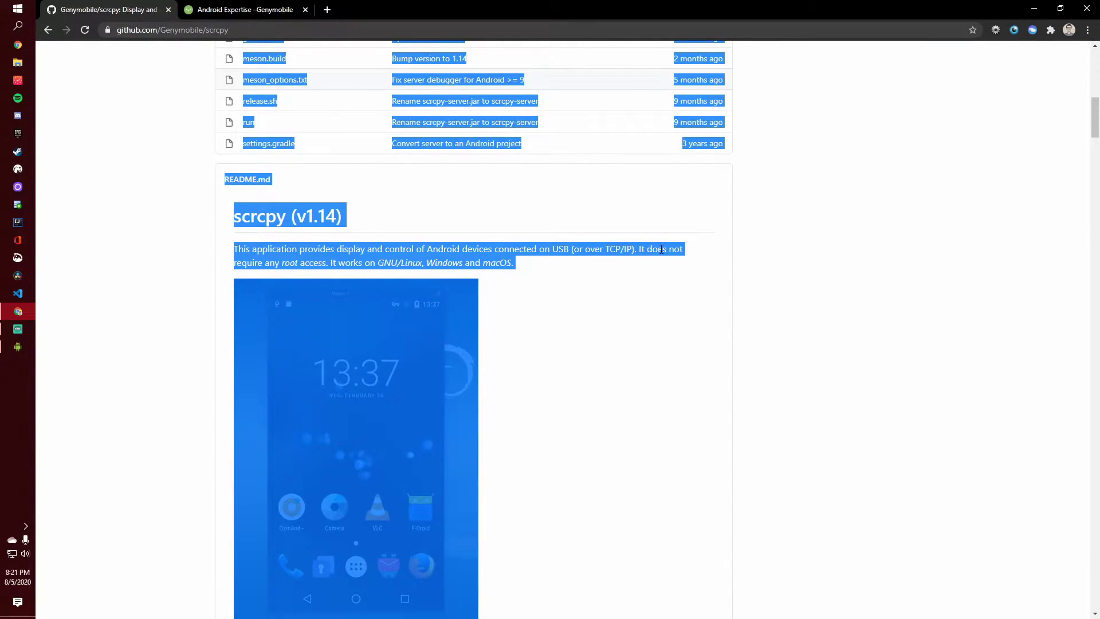
click(656, 290)
- Scroll the README to the 'Get the app' section listing the Windows download
scroll(655, 298, down, 8)
scroll(472, 236, down, 4)
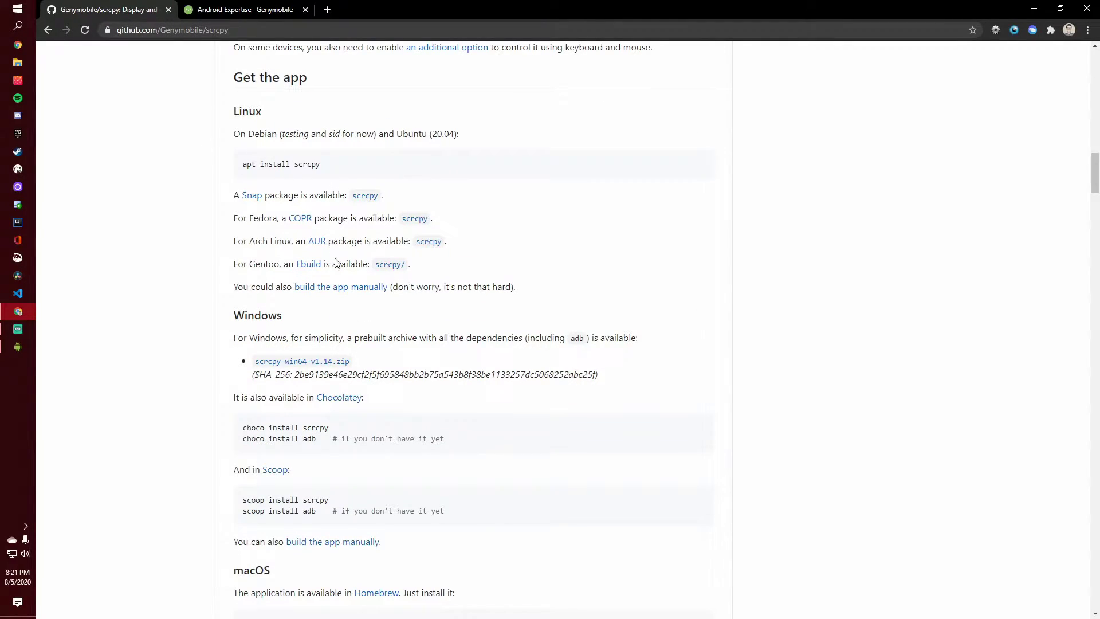
scroll(339, 269, down, 6)
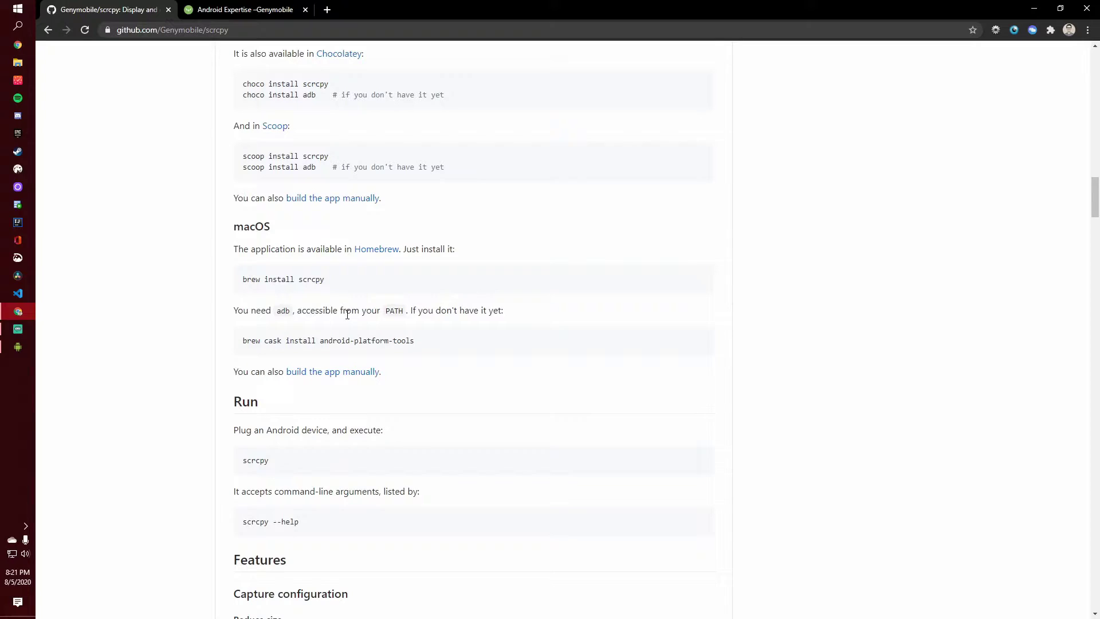
scroll(348, 314, down, 1)
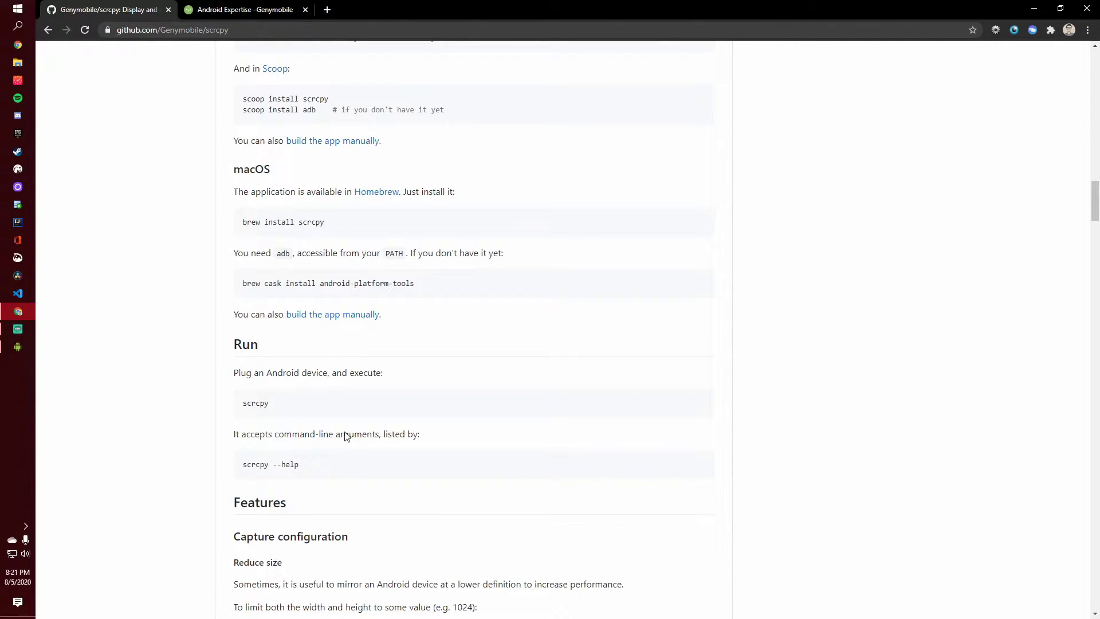
scroll(340, 482, up, 5)
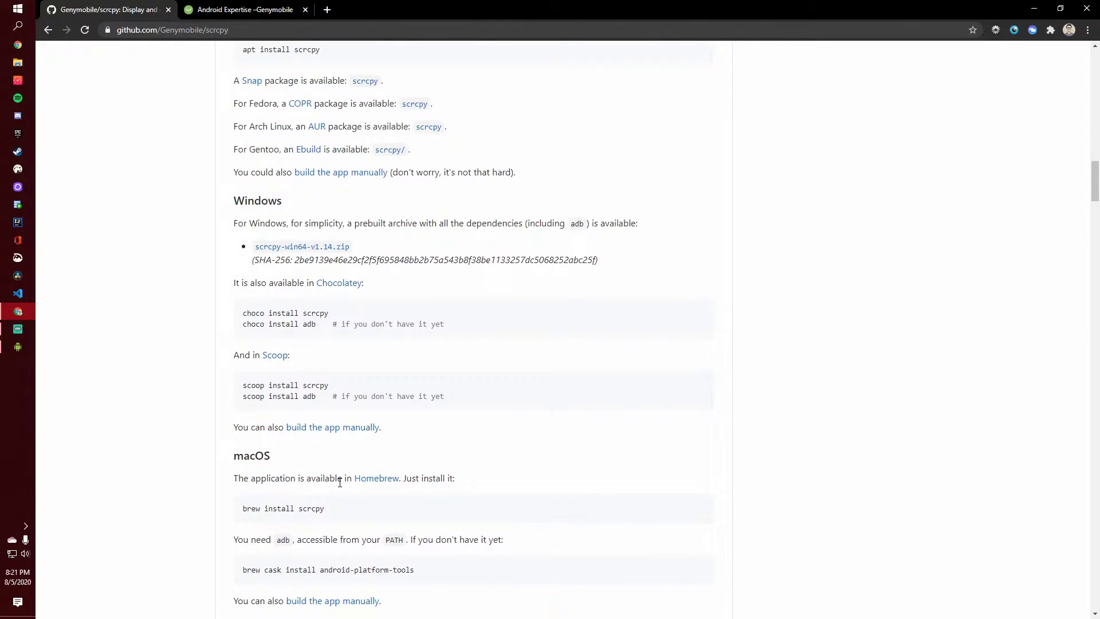
scroll(339, 482, up, 1)
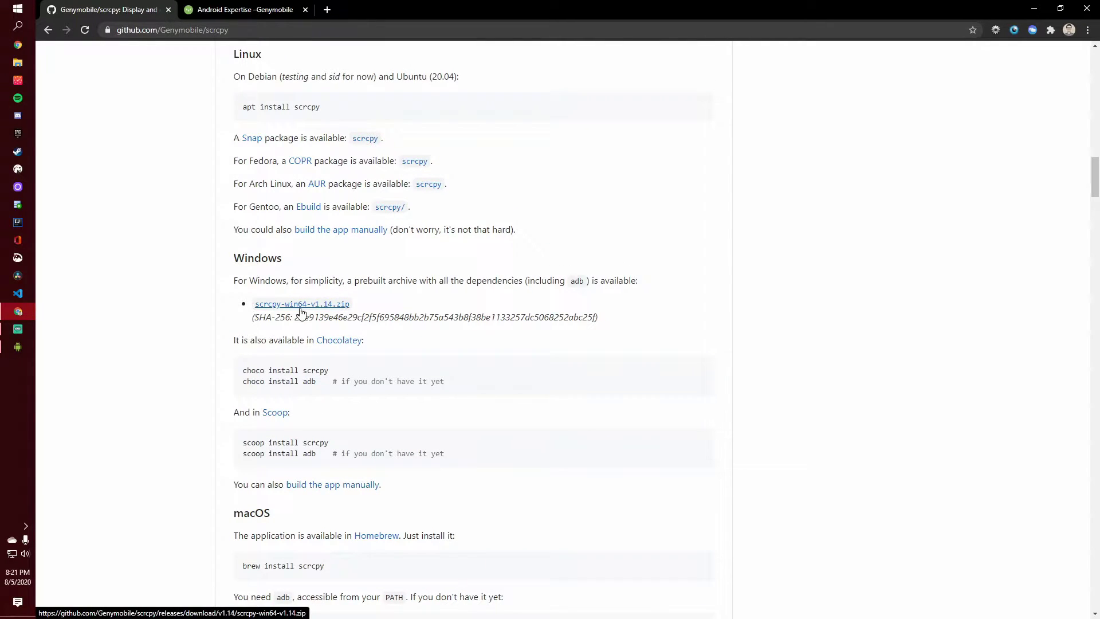
- Download scrcpy-win64-v1.14.zip from the Windows section and show it in the Downloads folder
drag(233, 258, 284, 259)
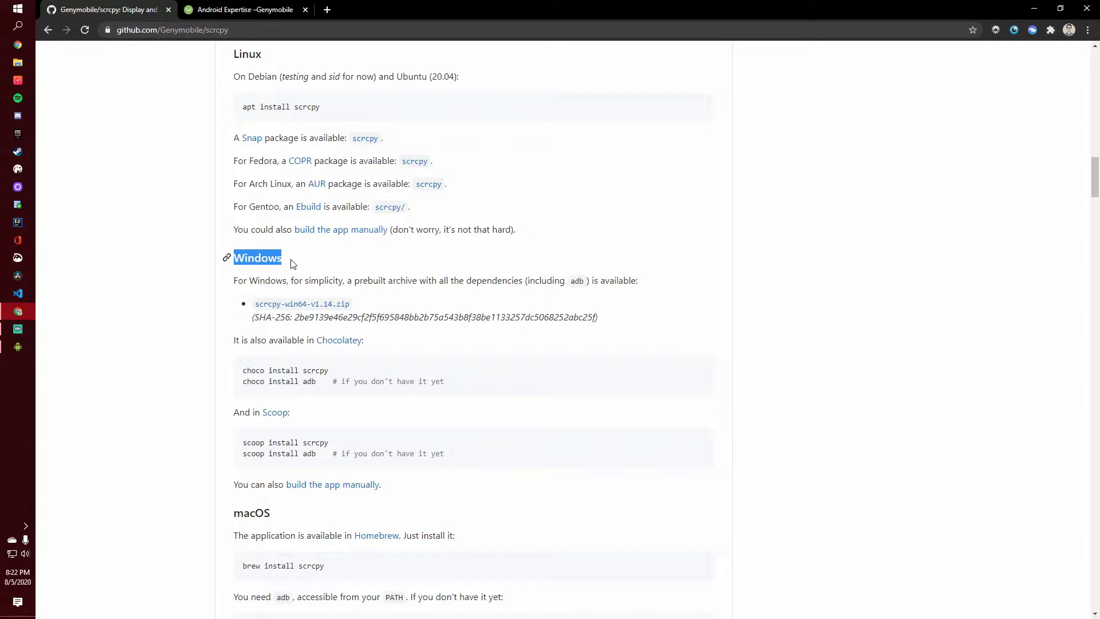
click(326, 306)
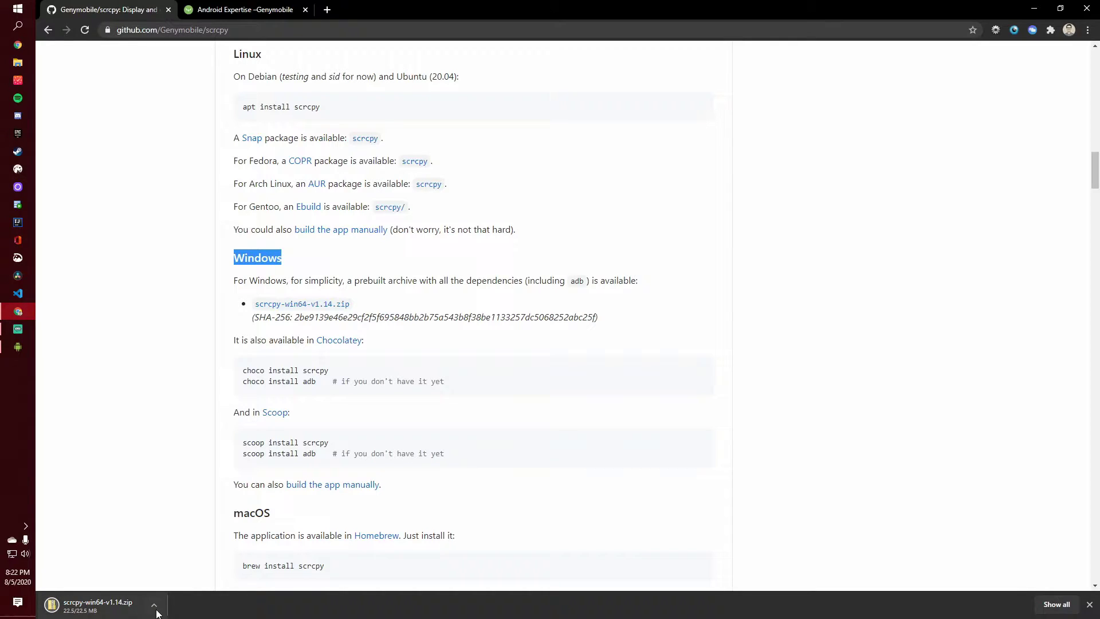
click(154, 608)
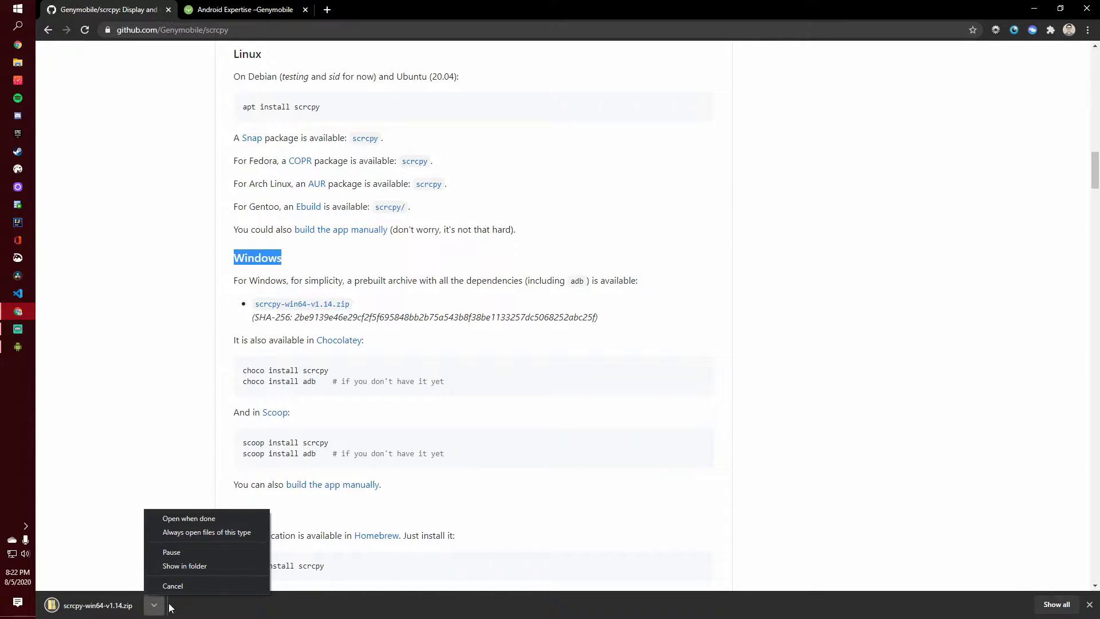
click(190, 564)
- Open the scrcpy-win64-v1.14 folder from the File Explorer navigation pane
right_click(432, 208)
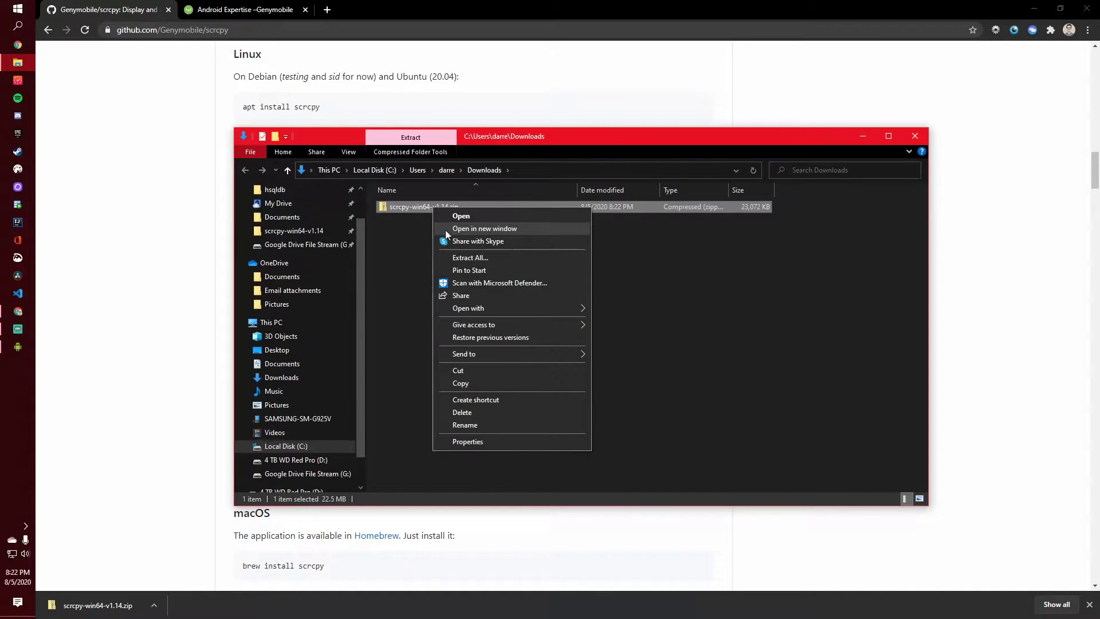
click(406, 240)
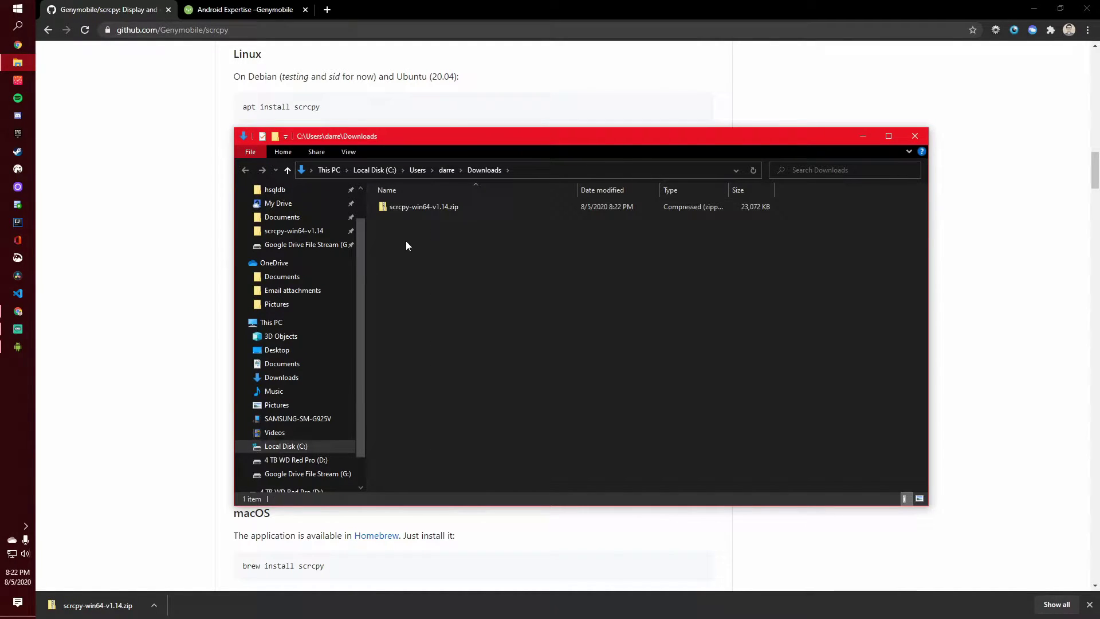
click(291, 234)
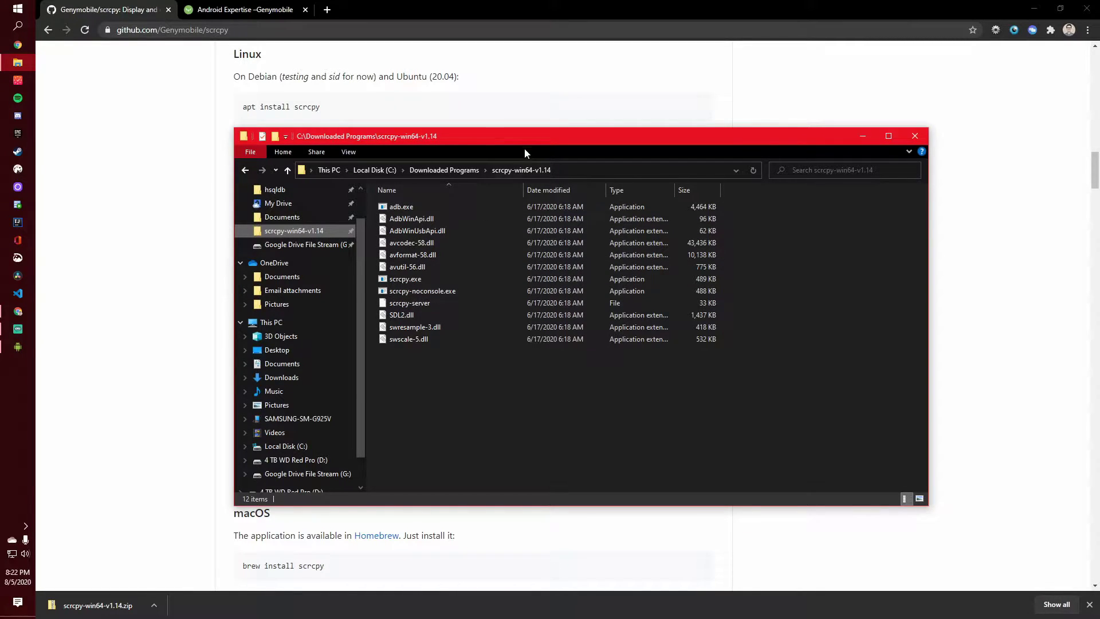
drag(530, 144, 417, 135)
- Close the old phone mirror window and select scrcpy.exe in the folder
click(18, 348)
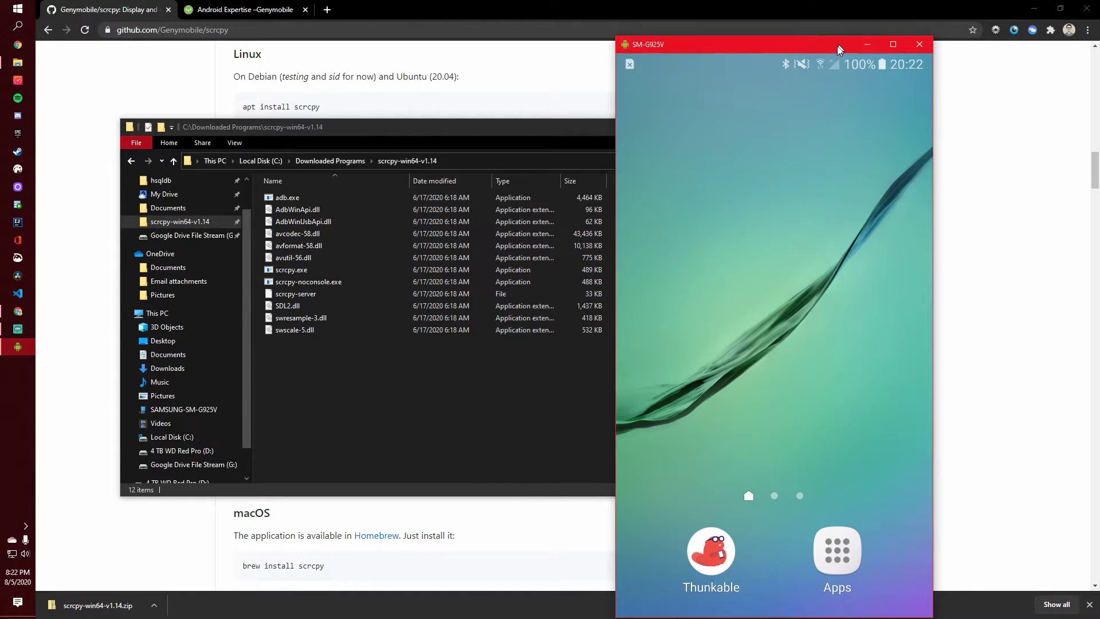
click(911, 39)
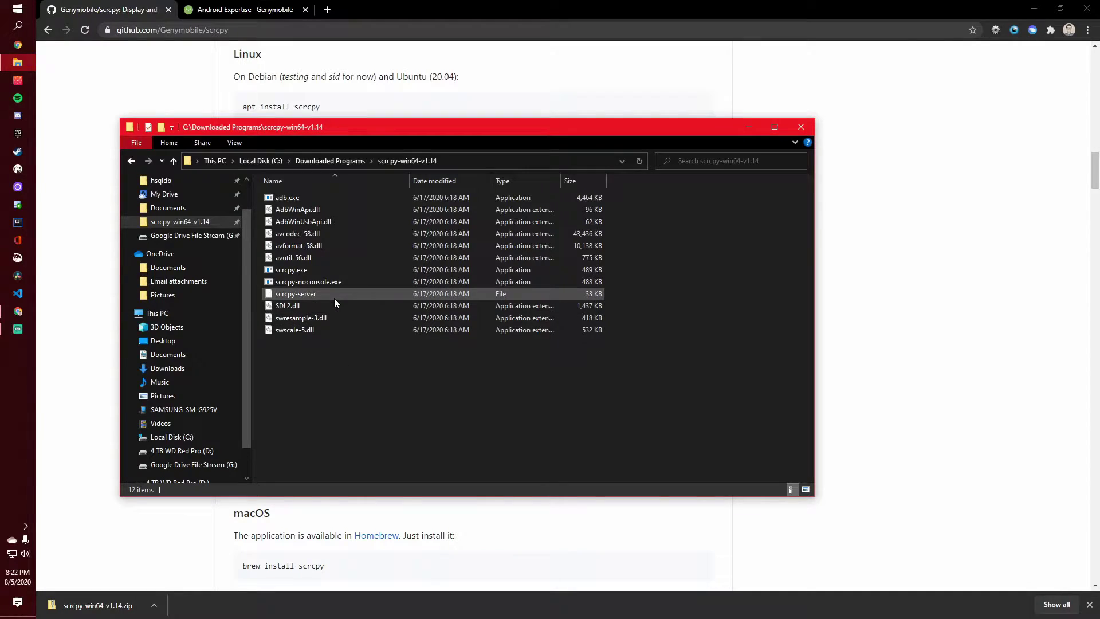
click(311, 270)
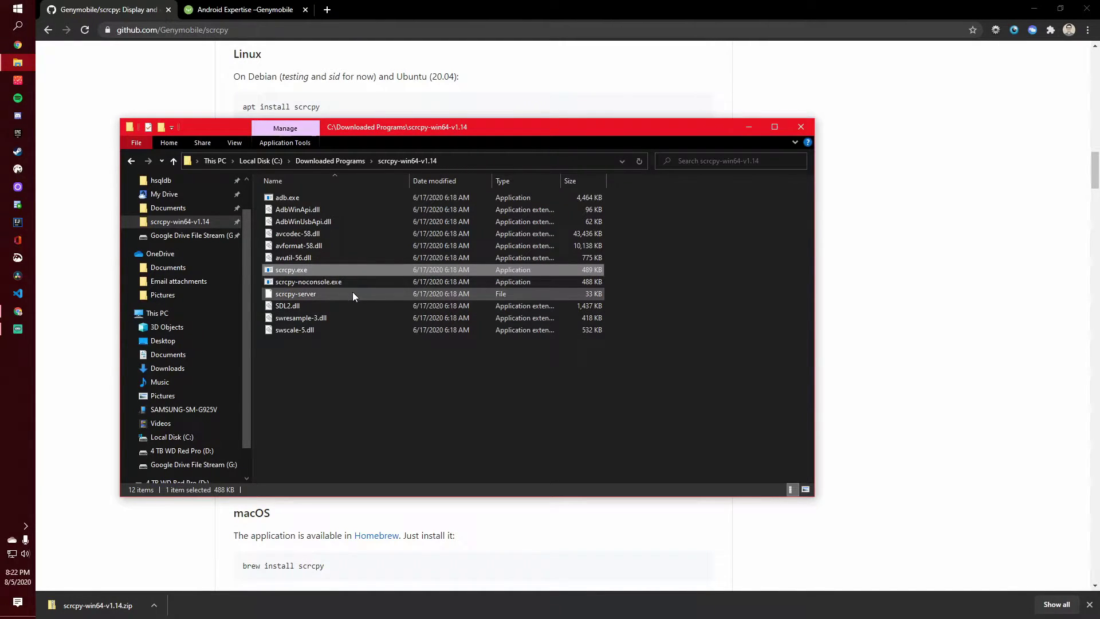
- Launch scrcpy.exe, close its console, then start scrcpy-noconsole.exe for a console-free mirror
double_click(310, 270)
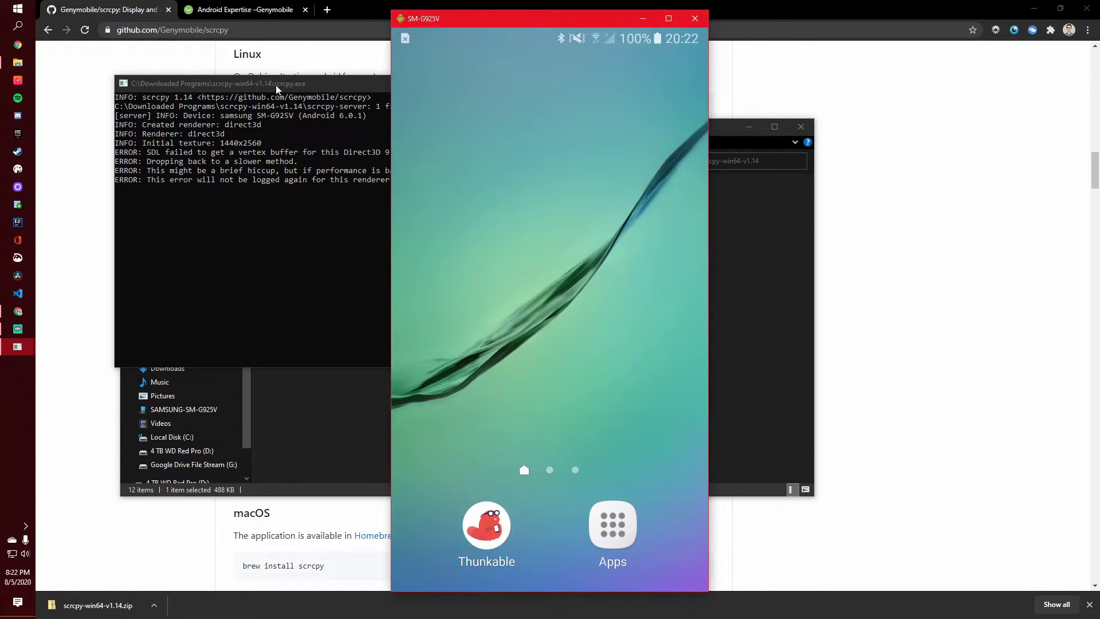
drag(278, 84, 230, 129)
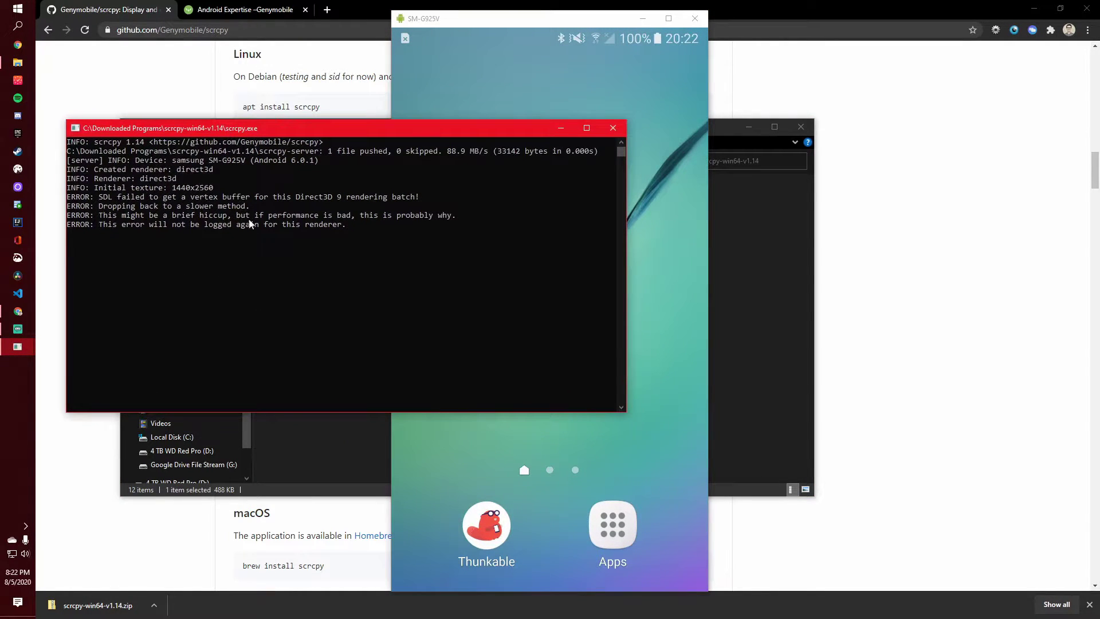
click(613, 128)
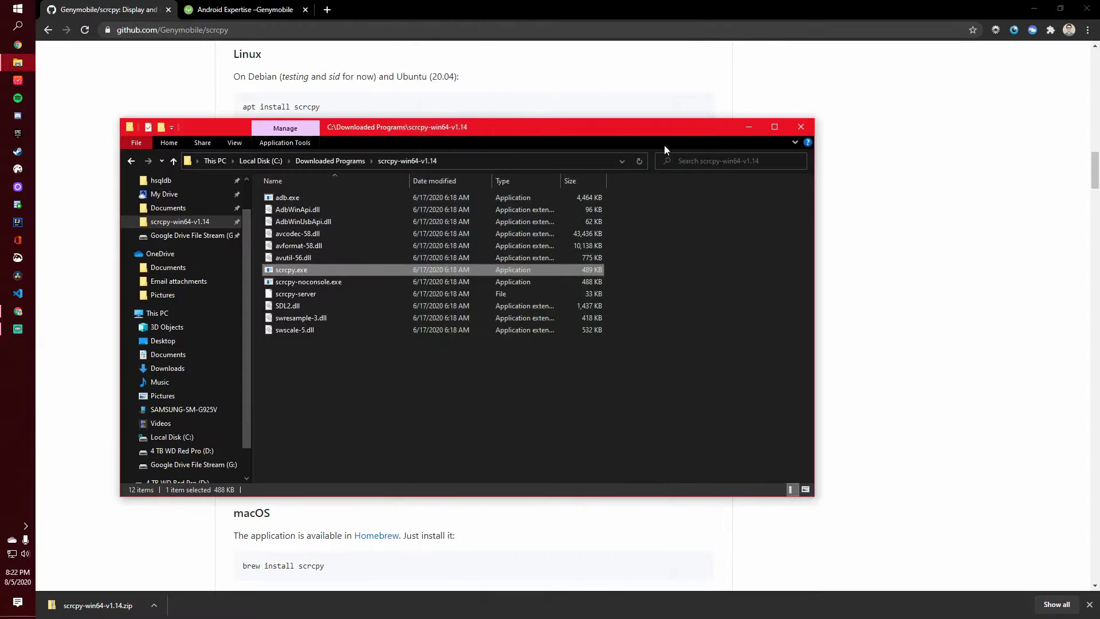
double_click(310, 283)
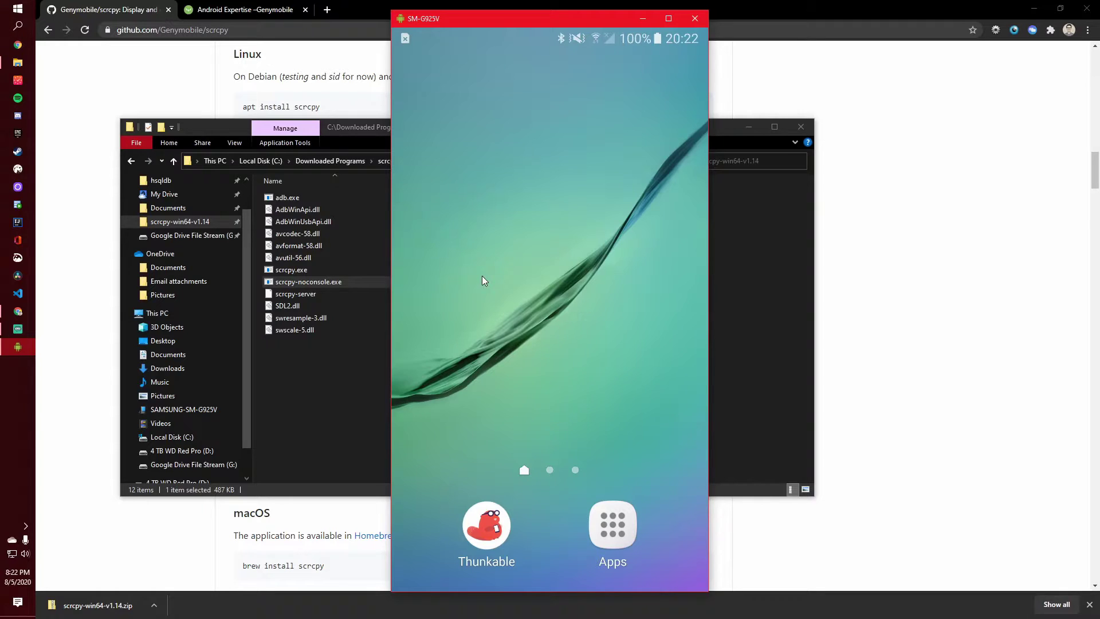
- Search phone Settings for 'developer', confirm USB debugging is on, and return to Settings
key(ctrl+n)
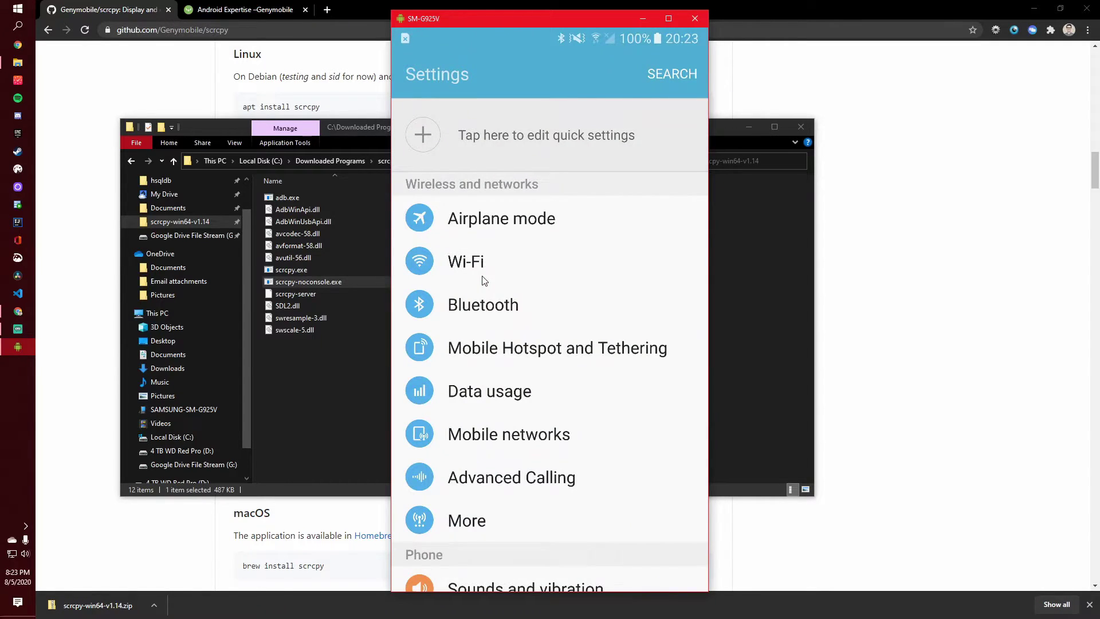
scroll(483, 279, down, 15)
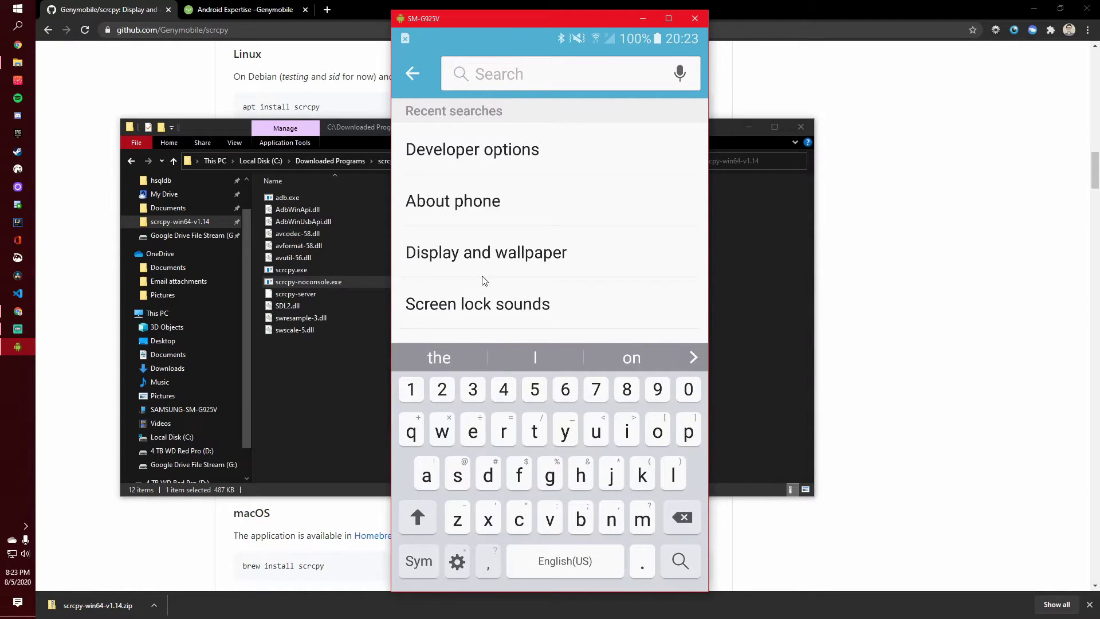
text(deve)
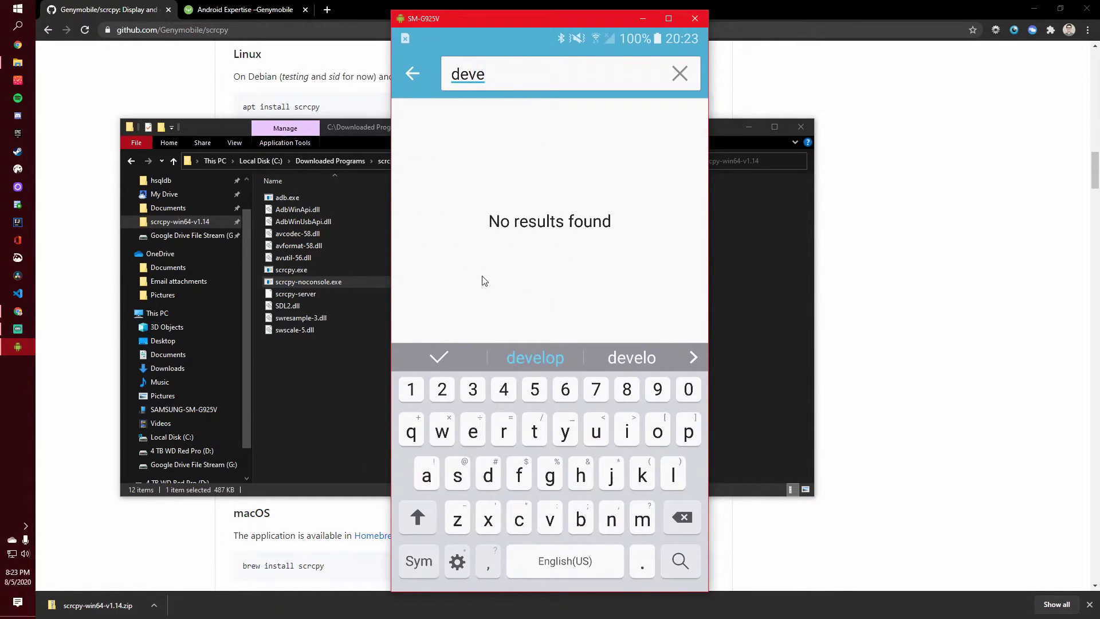
text(loper)
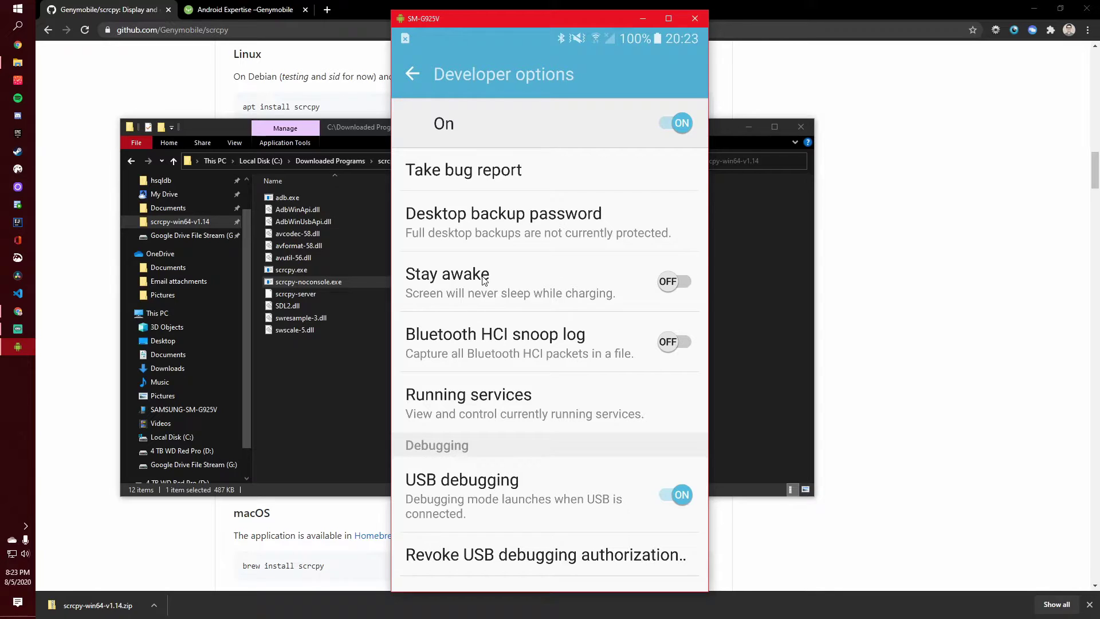
right_click(484, 280)
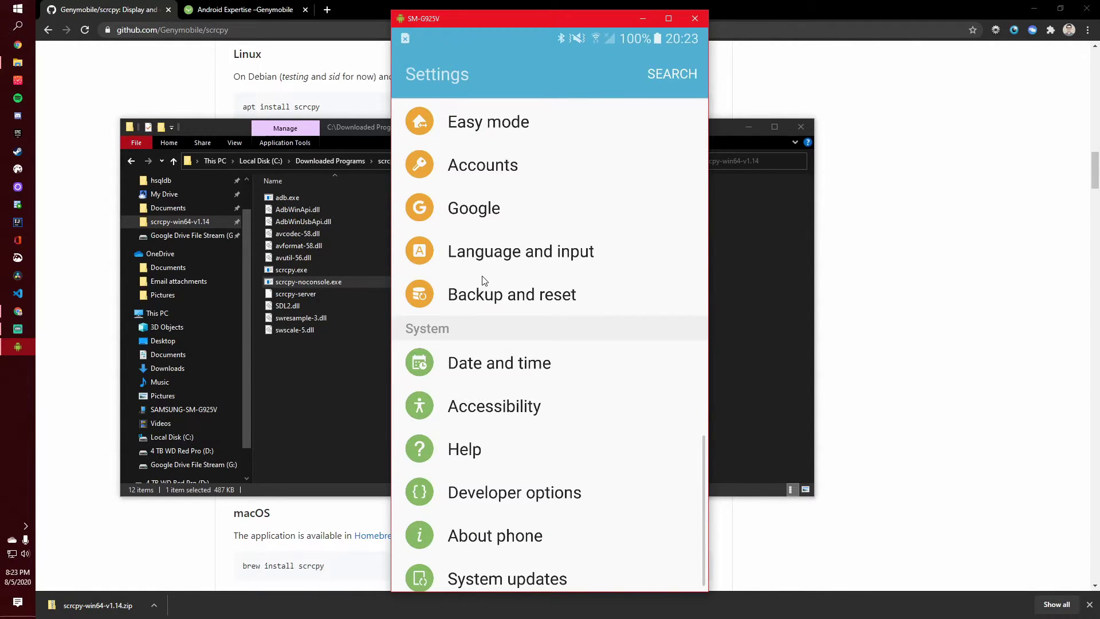
- Scroll through the About phone device info, then view Developer options with USB debugging on
scroll(484, 280, down, 1)
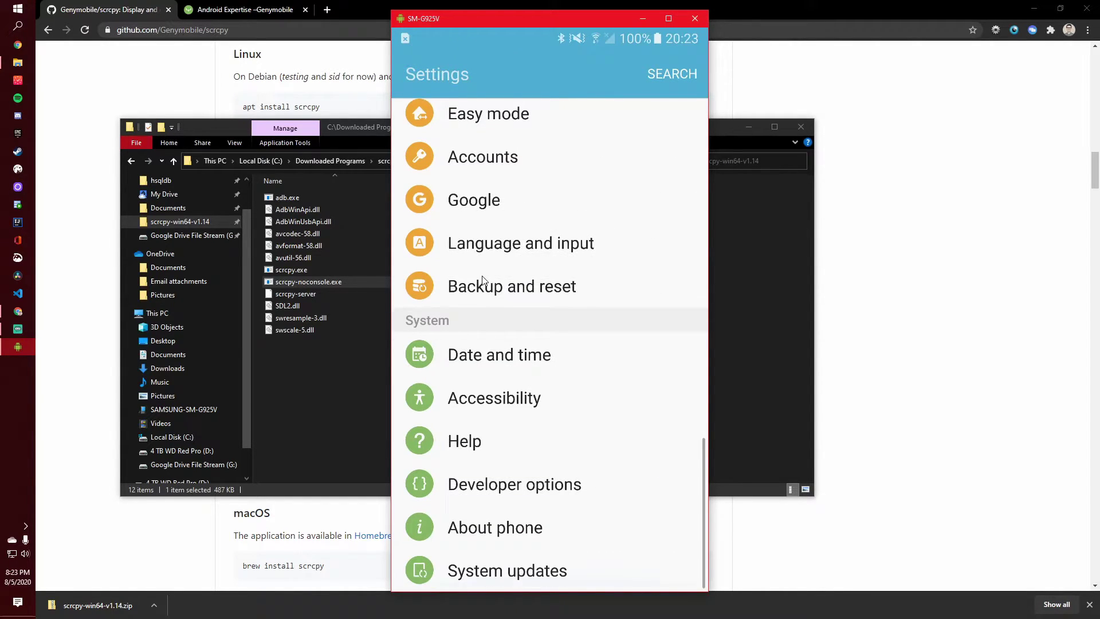
scroll(484, 280, up, 1)
scroll(484, 280, down, 1)
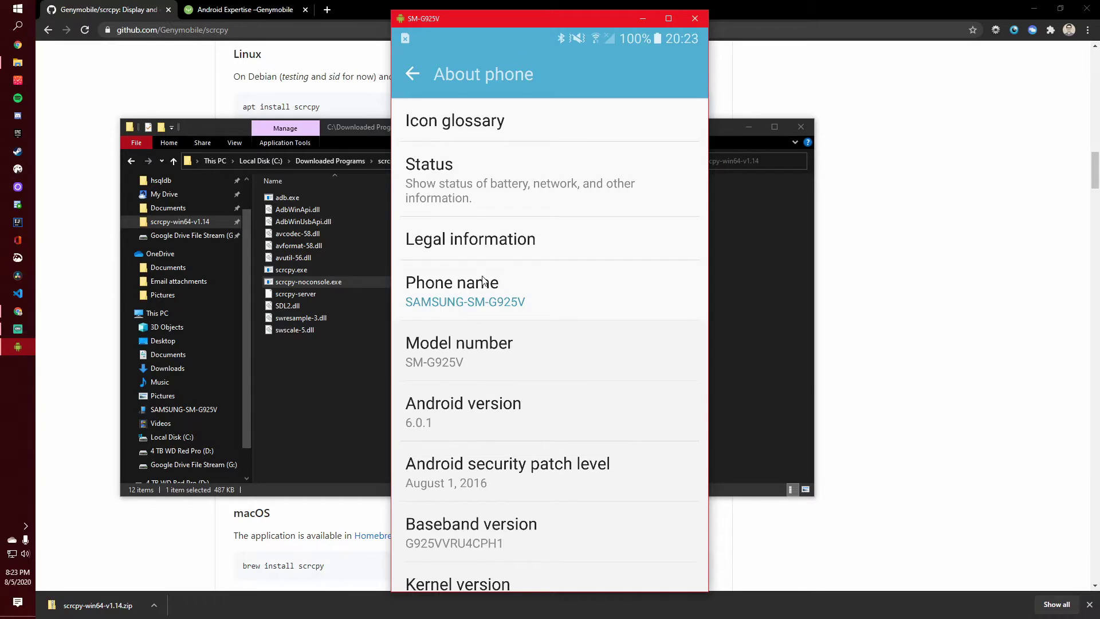
scroll(482, 277, down, 10)
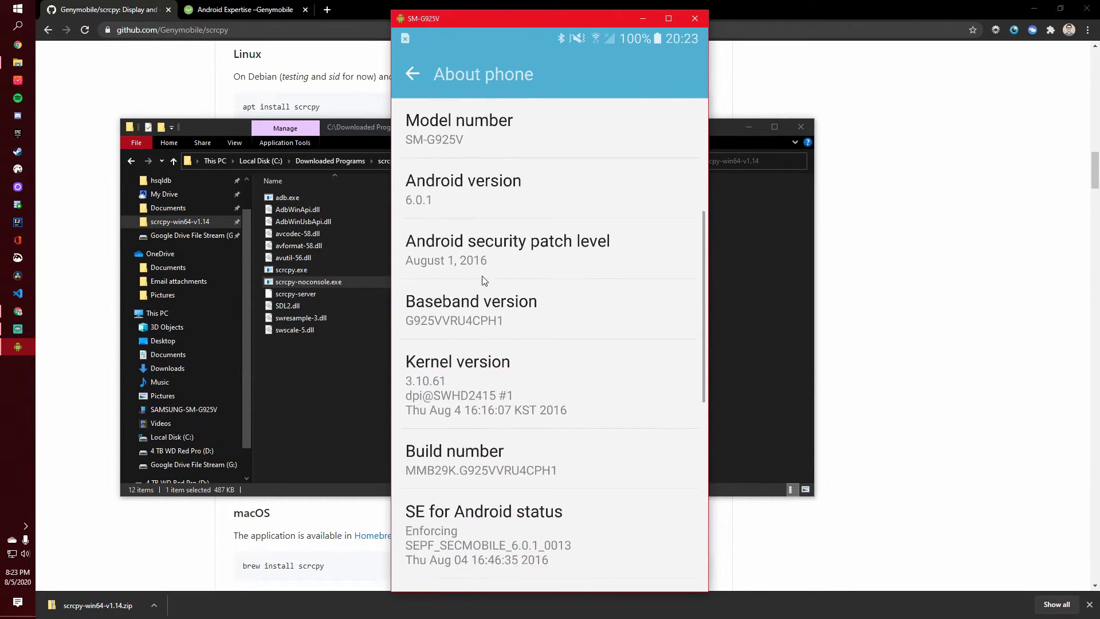
scroll(482, 276, down, 20)
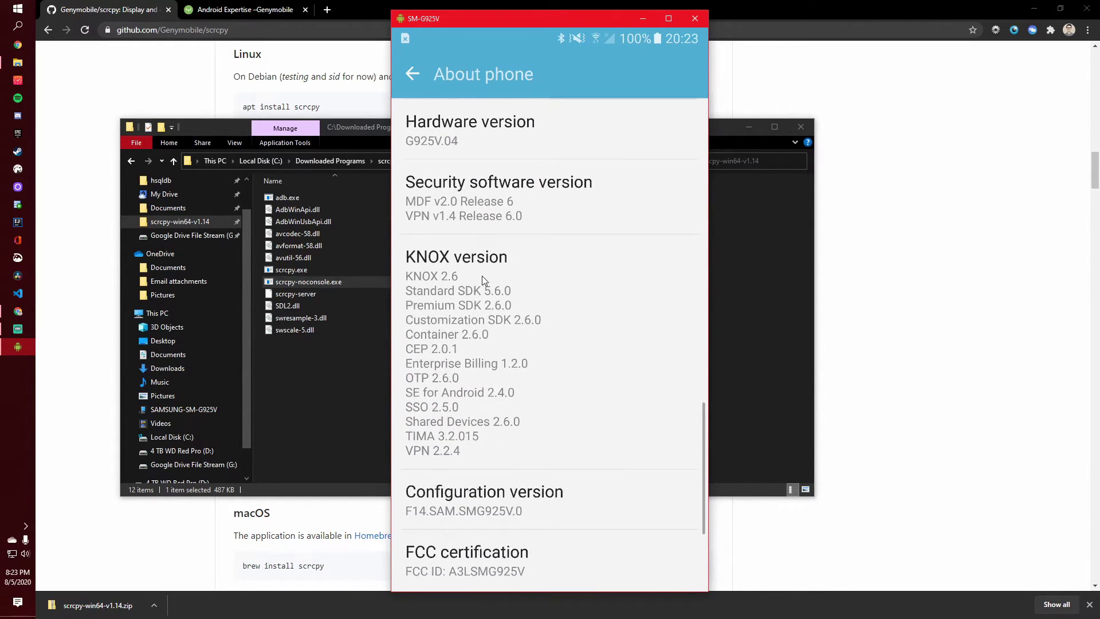
scroll(483, 277, up, 15)
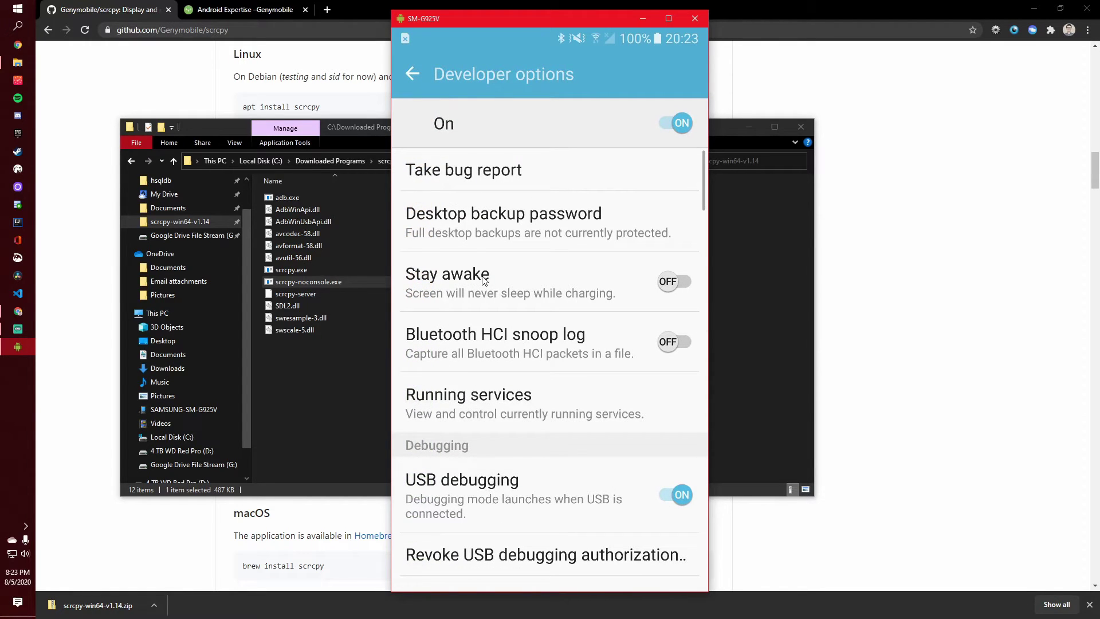
- Leave Developer options and return to the phone's main Settings list
scroll(483, 280, down, 3)
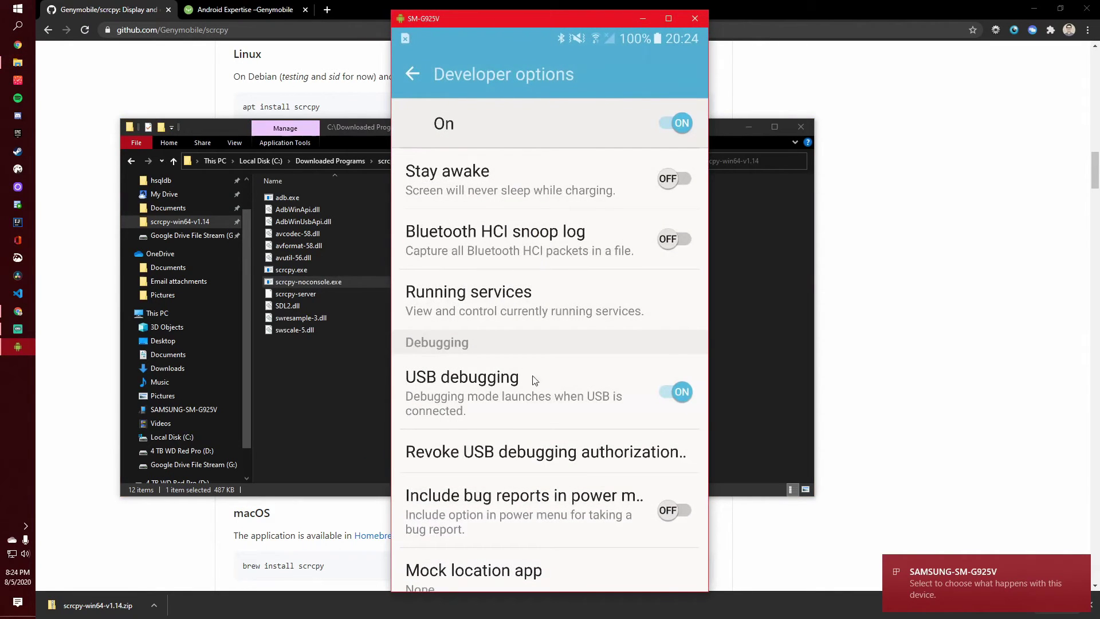
scroll(582, 324, up, 3)
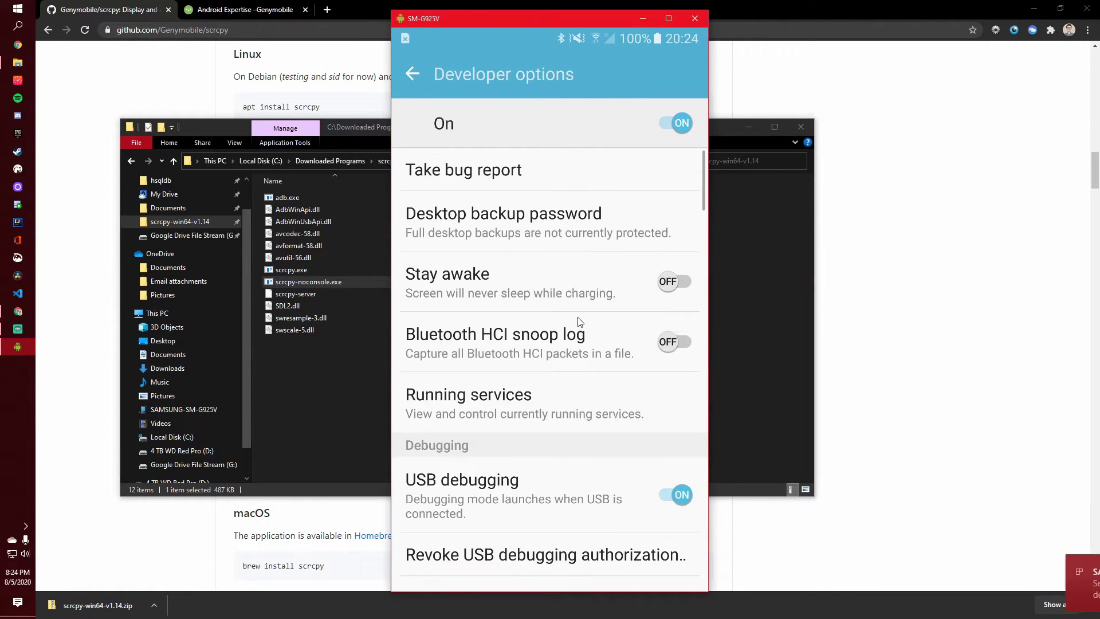
click(413, 73)
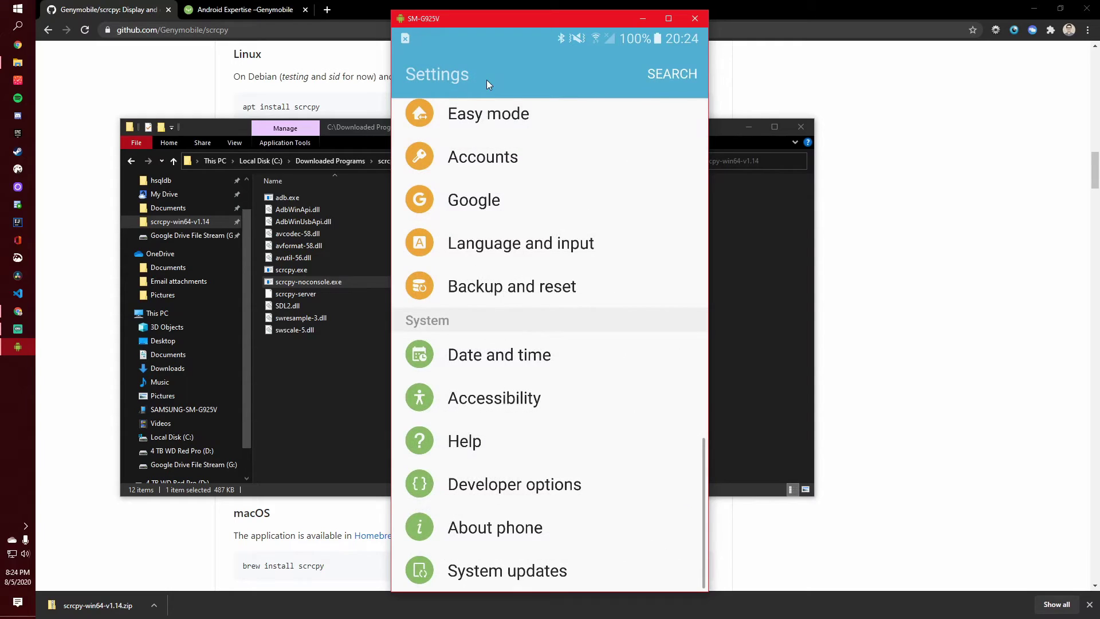
- Scroll Settings to the top and move the mirror window to the right
scroll(523, 218, up, 5)
scroll(531, 224, up, 5)
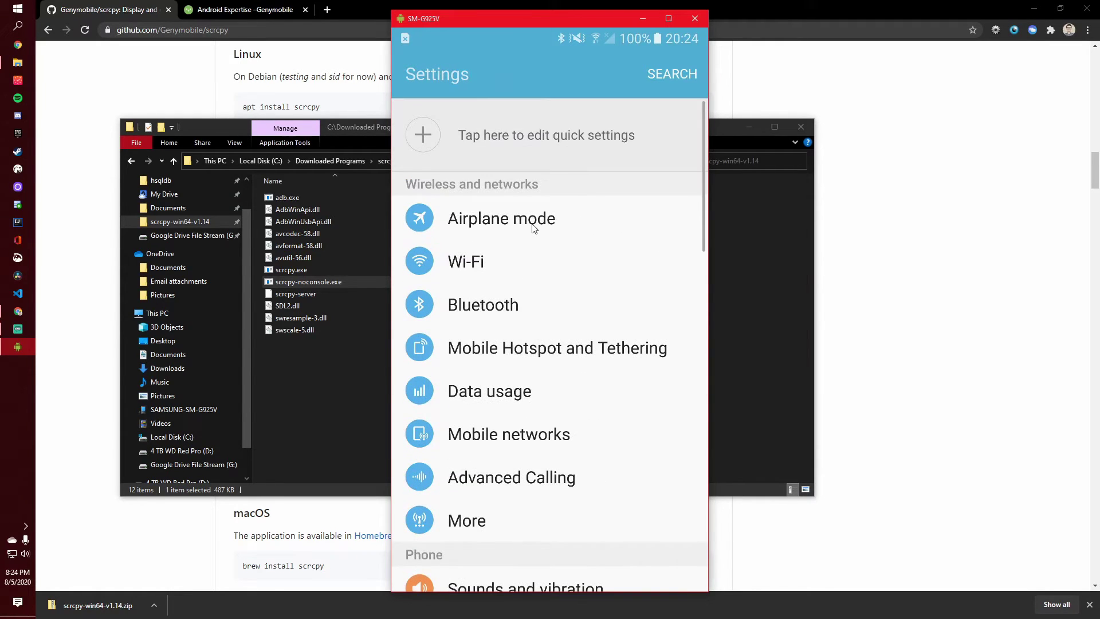
drag(506, 22, 804, 23)
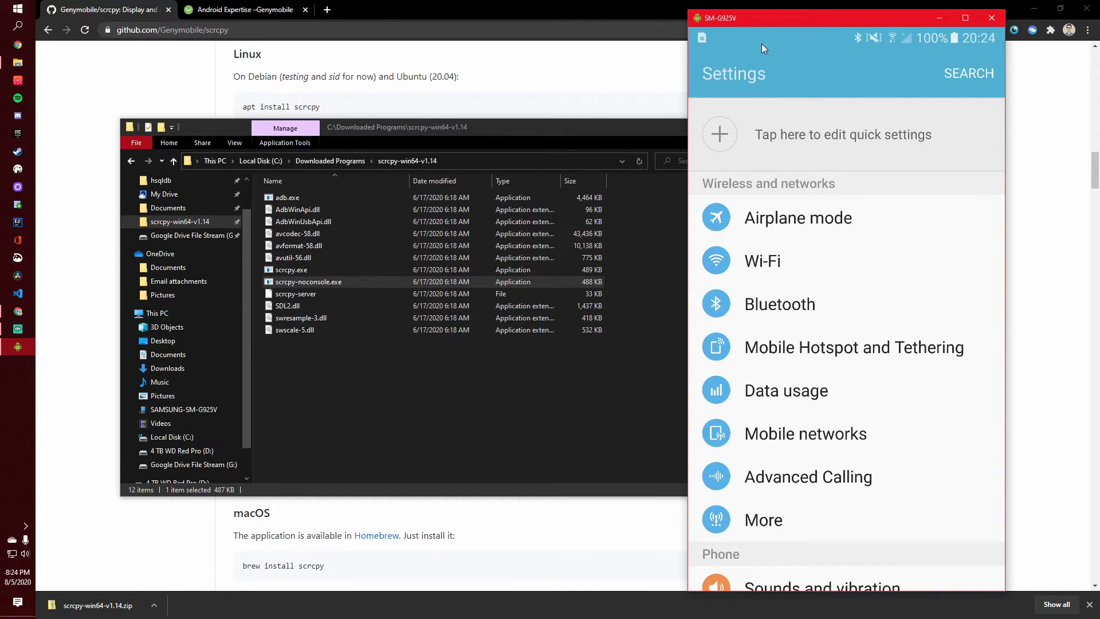
drag(762, 18, 821, 7)
- Bring the scrcpy README to the front and scroll through its later sections
click(706, 143)
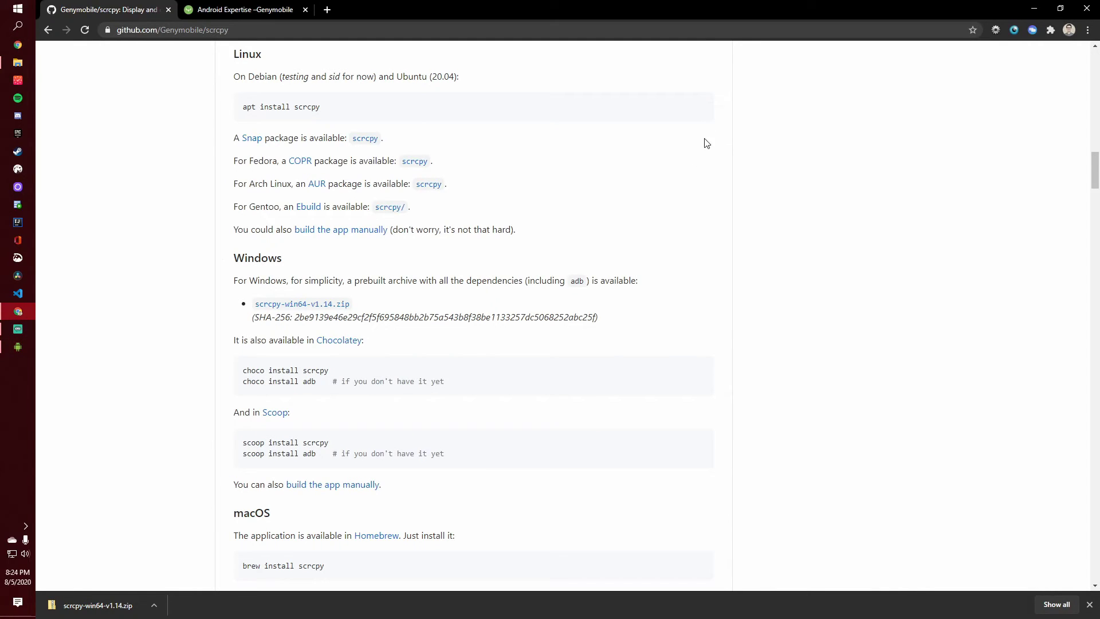
scroll(334, 356, down, 7)
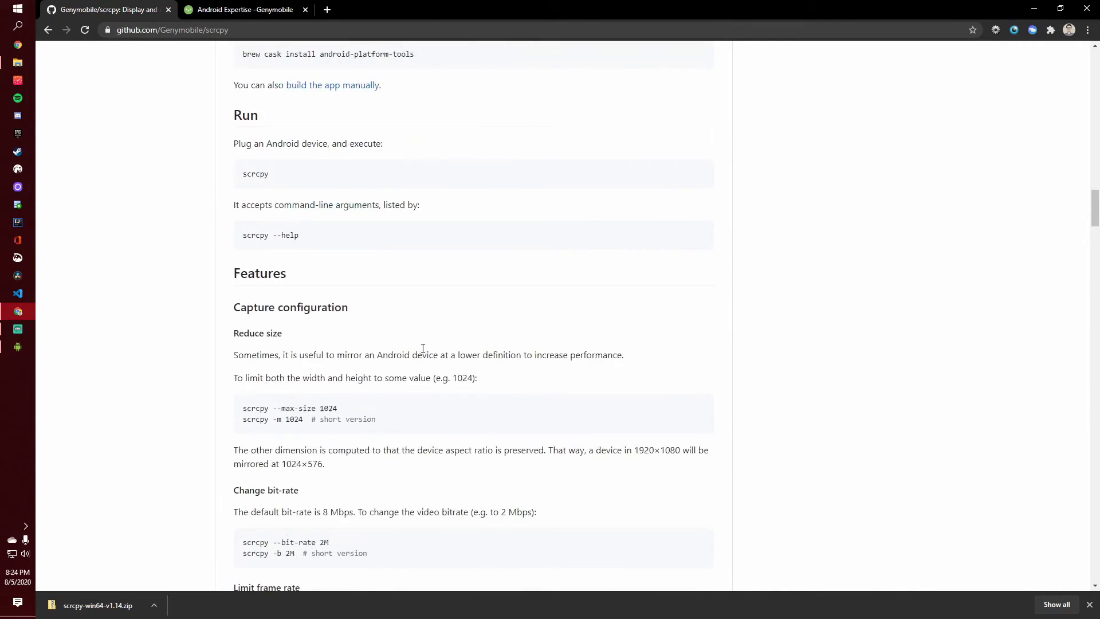
scroll(865, 294, down, 15)
drag(1094, 265, 1093, 573)
scroll(705, 469, up, 3)
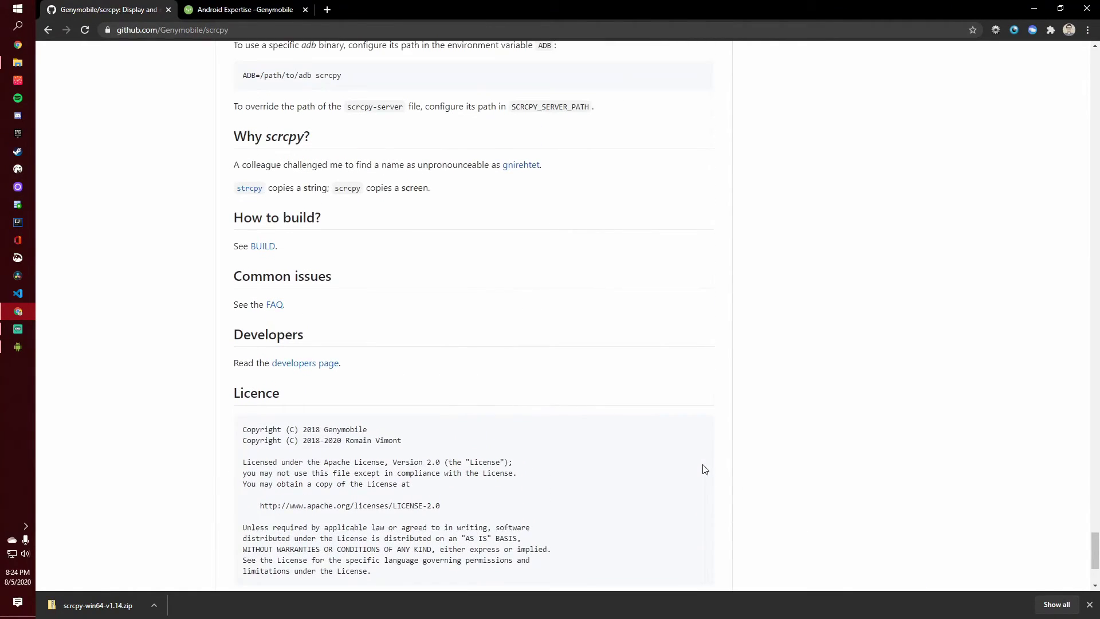
scroll(705, 469, up, 3)
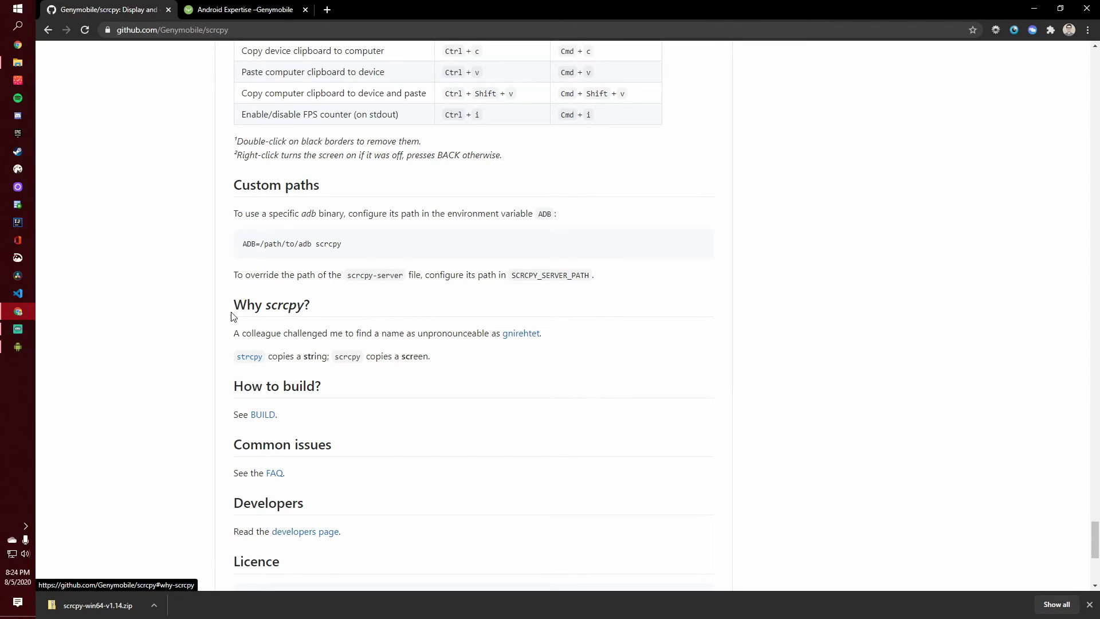
- Select the 'Why scrcpy?' name explanation, scroll up to Borderless, and restore the mirror
drag(235, 337, 561, 341)
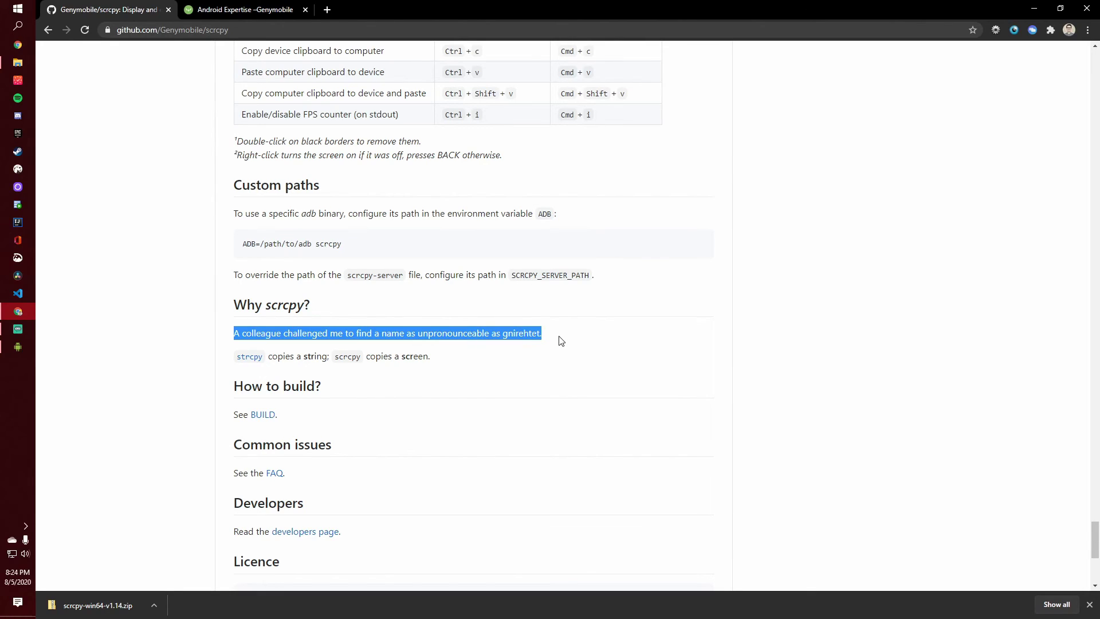
double_click(451, 335)
click(450, 359)
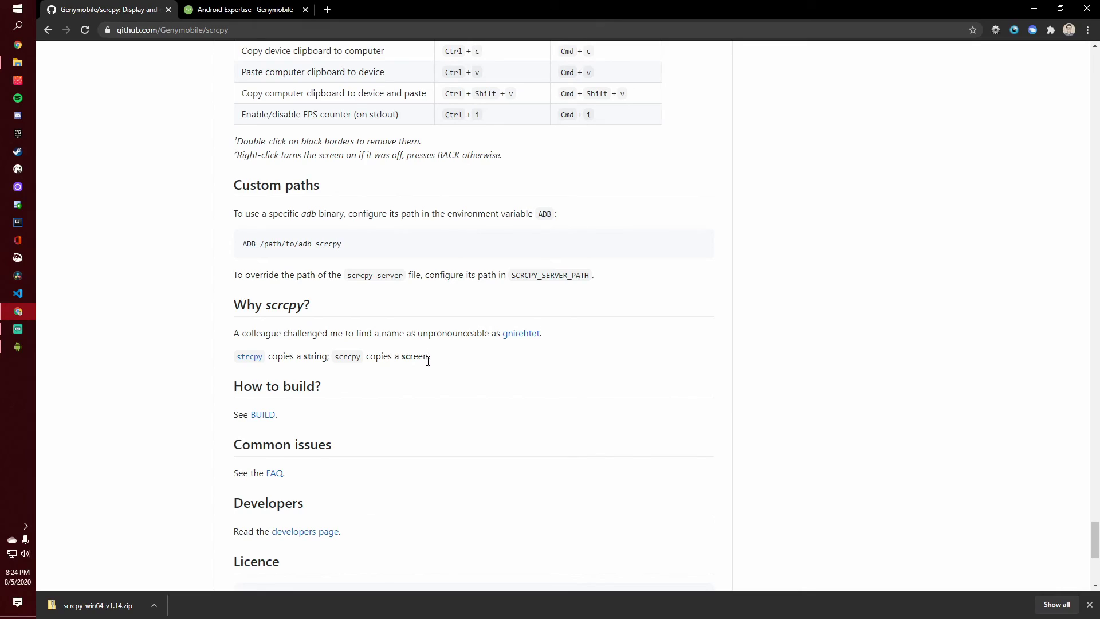
scroll(428, 362, up, 20)
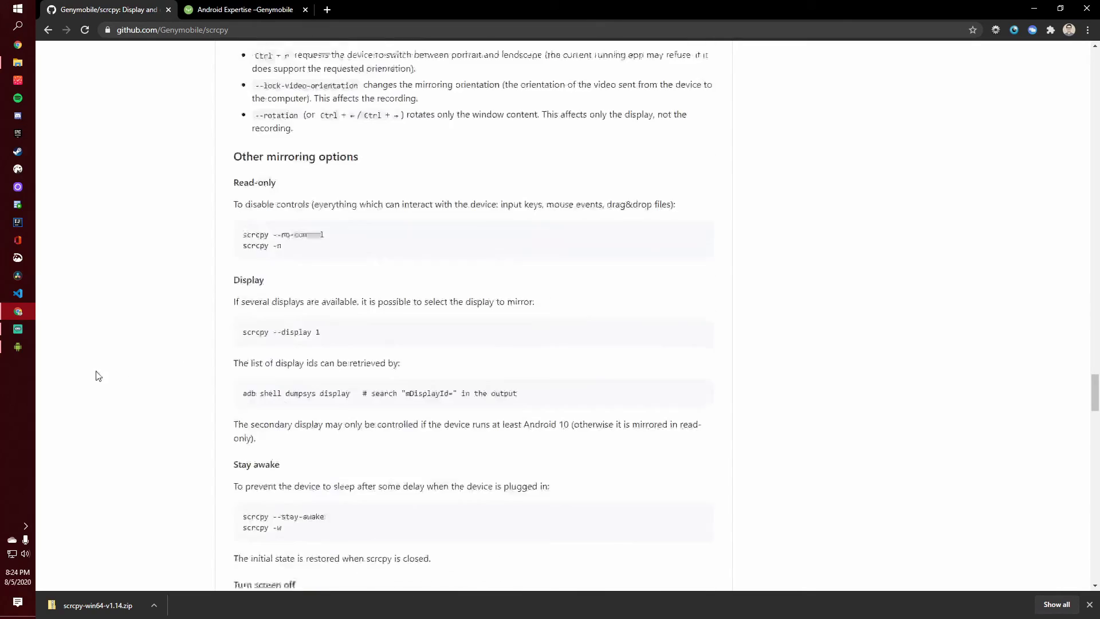
scroll(99, 376, up, 9)
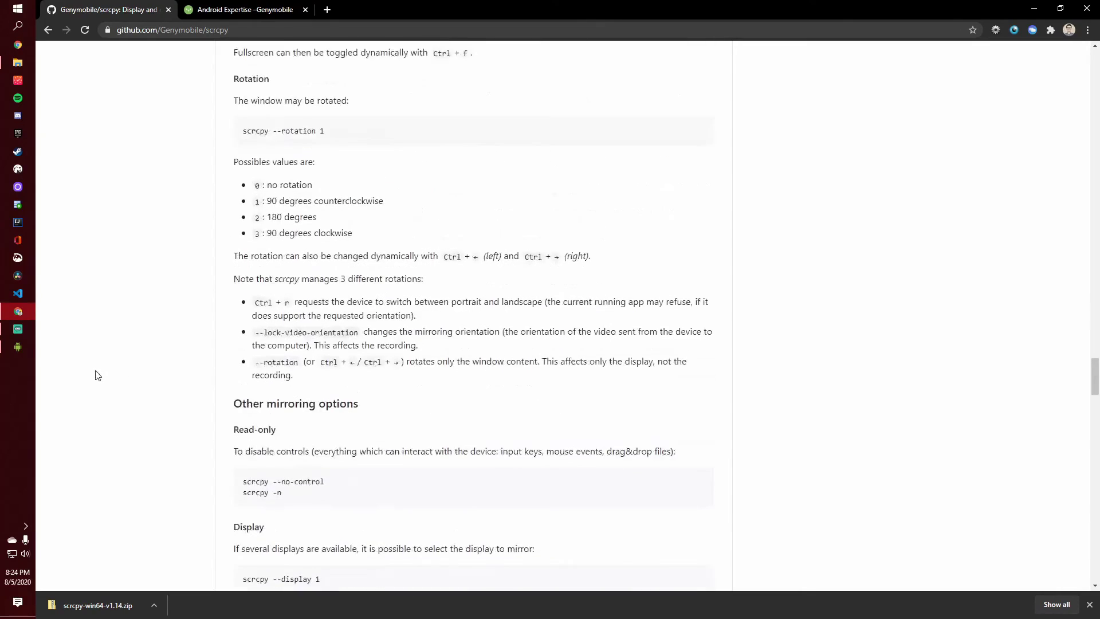
click(25, 350)
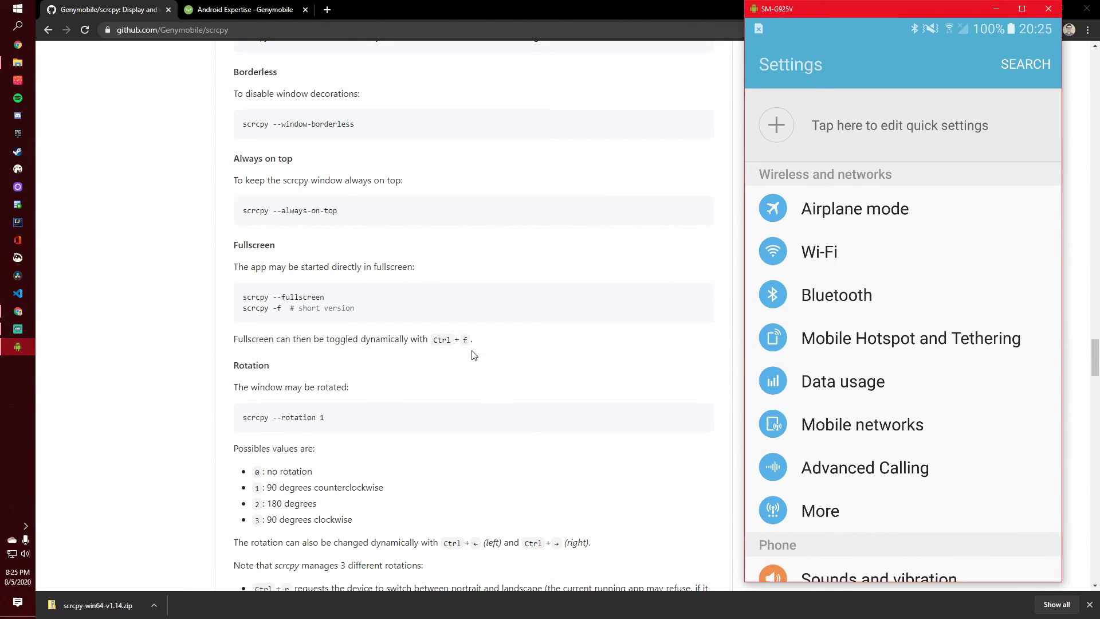